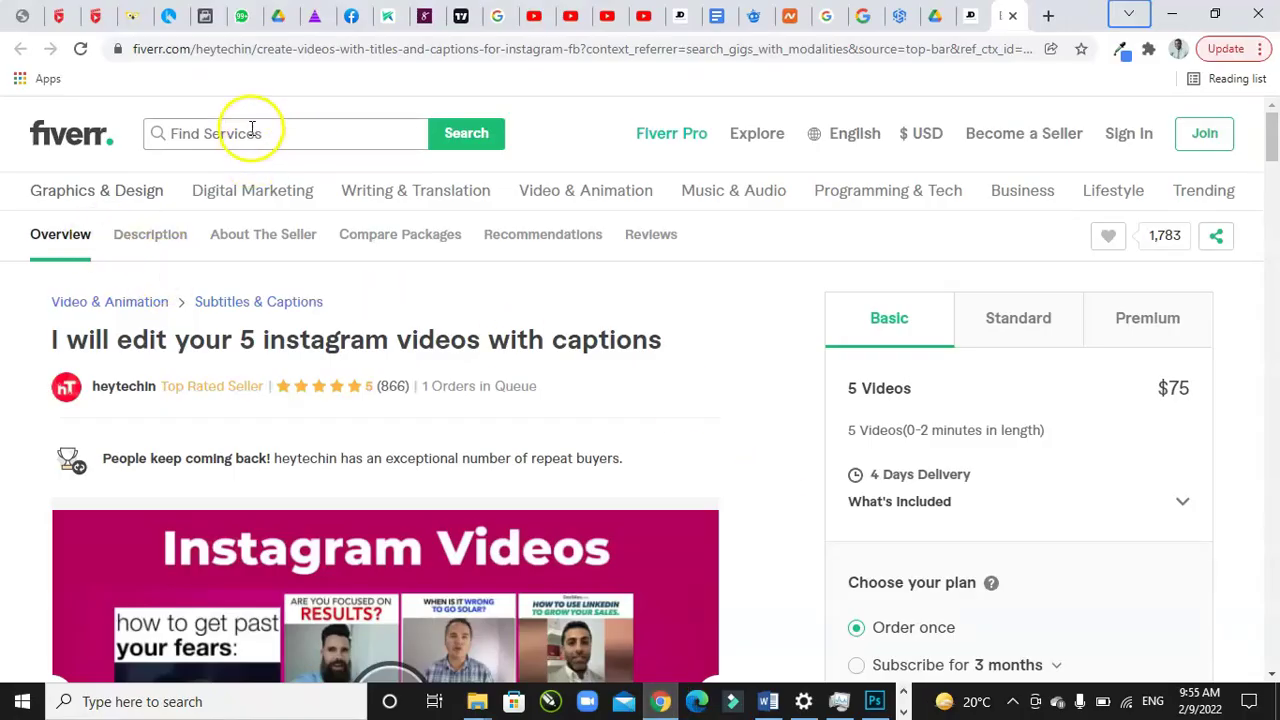
Step: Replace the Fiverr address in the address bar with namecheap.com
click(186, 49)
click(188, 49)
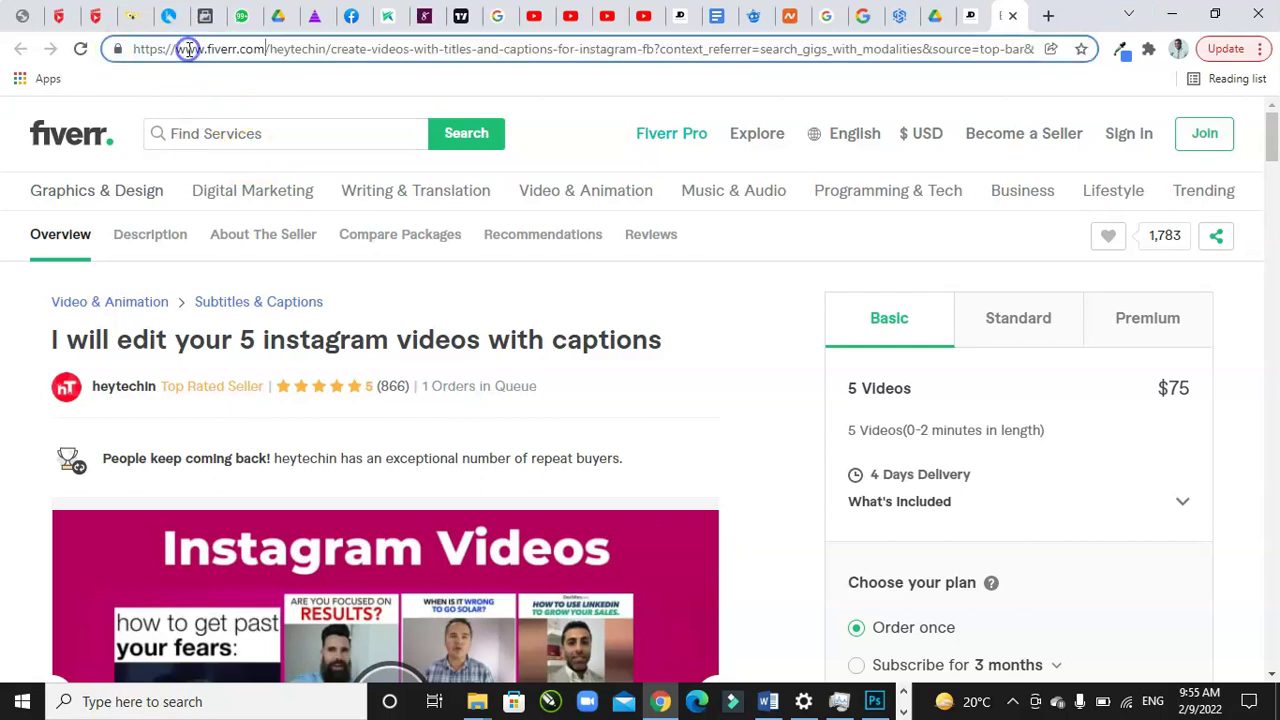
drag(262, 50, 122, 50)
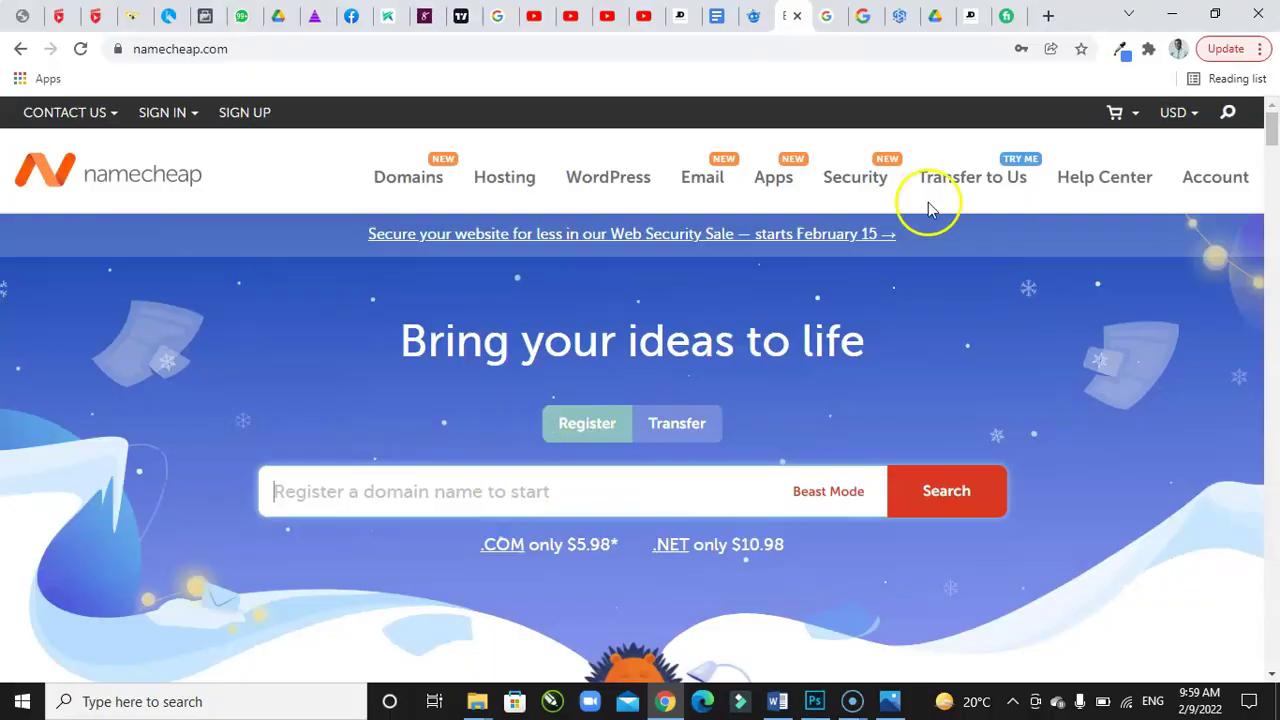
Step: Reload the Namecheap home page from its logo and go to SIGN UP
scroll(1045, 349, down, 5)
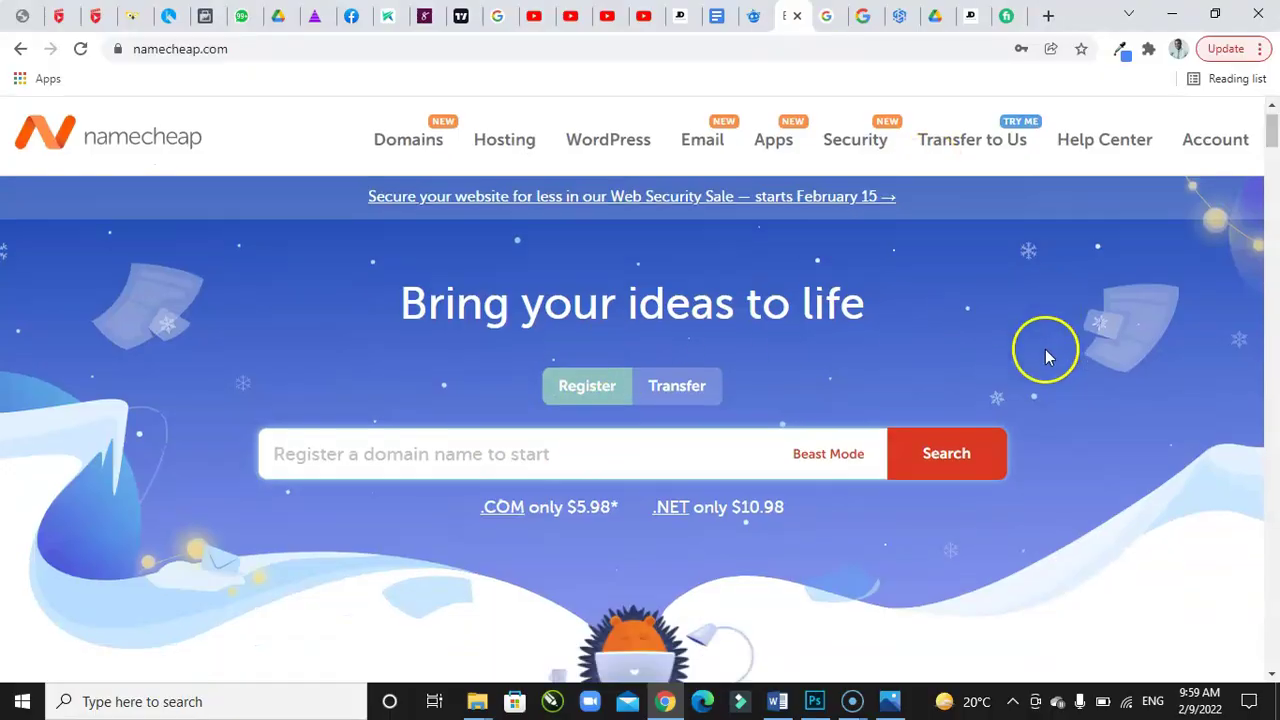
scroll(1045, 357, down, 4)
scroll(1045, 357, up, 5)
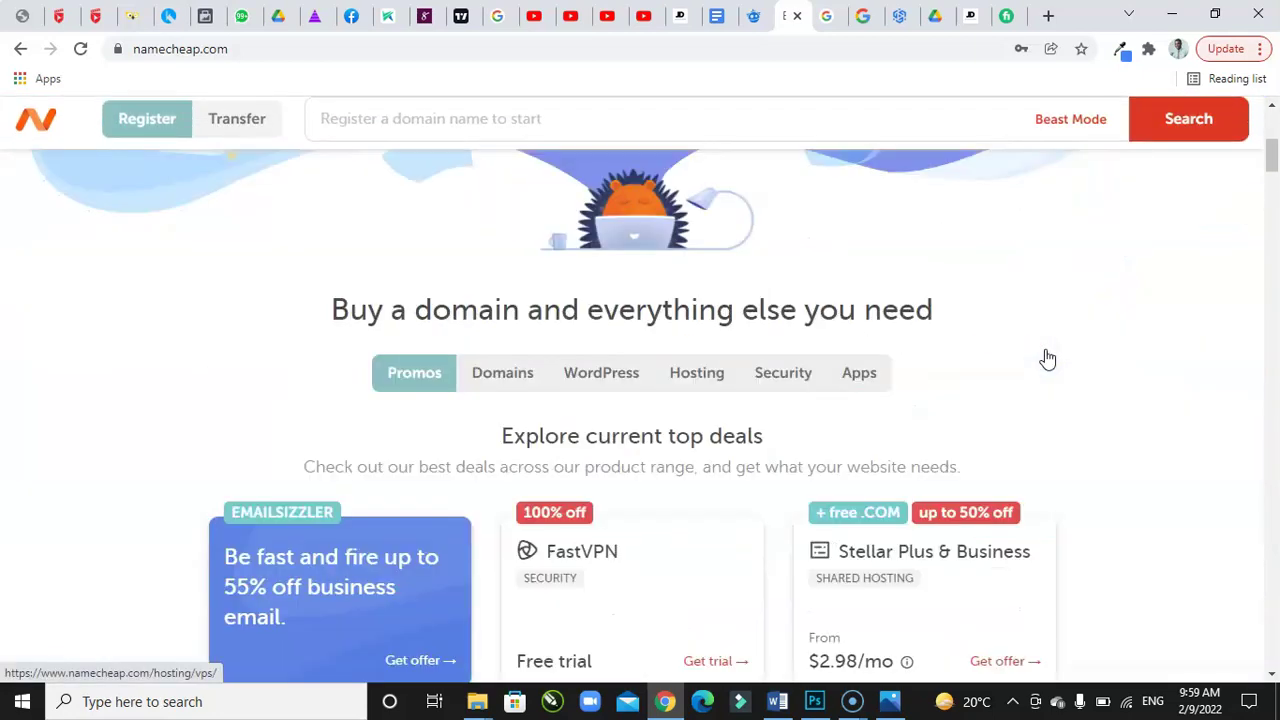
scroll(1045, 357, up, 4)
click(145, 173)
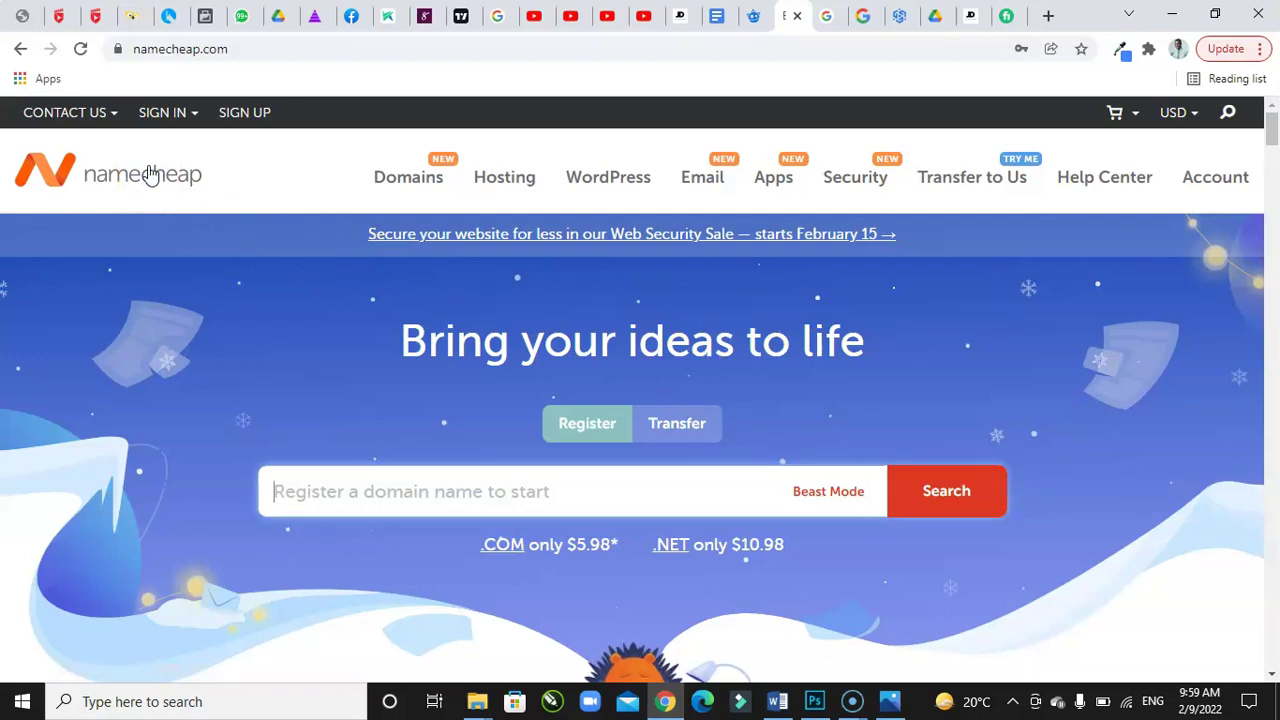
click(250, 112)
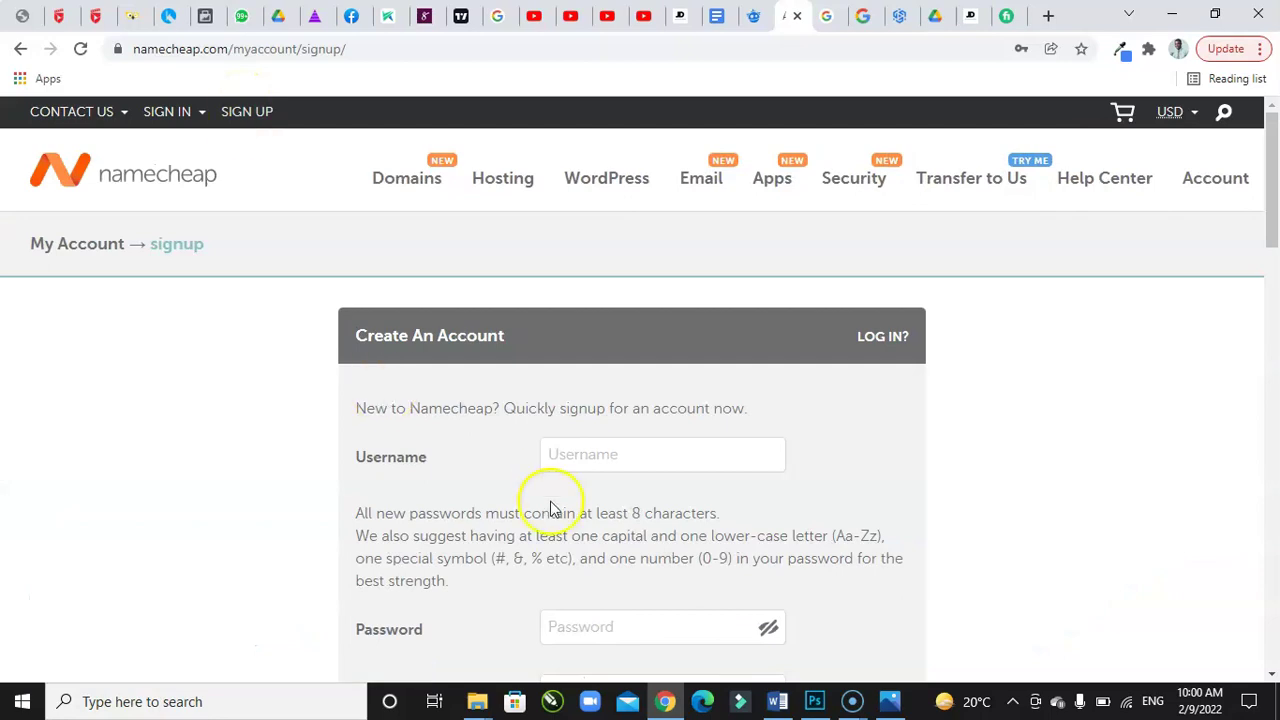
Step: Try submitting the Create Account signup form
scroll(640, 440, down, 1)
scroll(675, 405, down, 1)
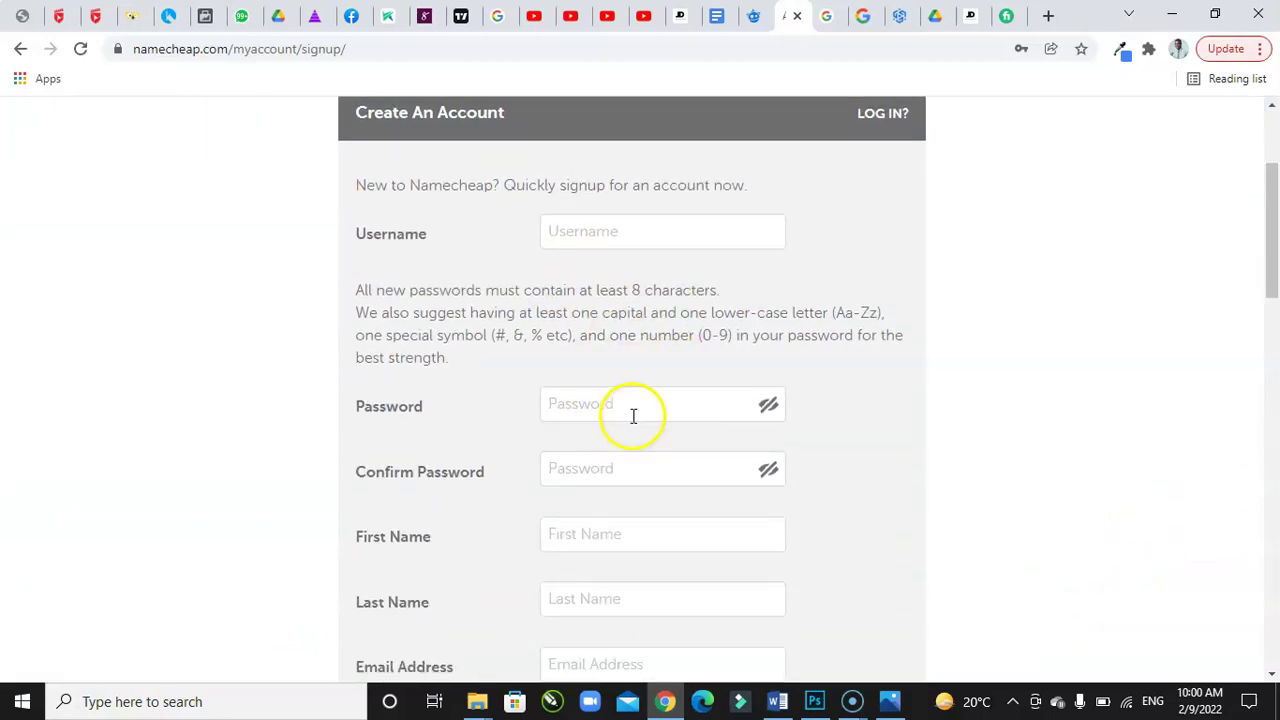
scroll(634, 380, down, 1)
scroll(700, 470, down, 3)
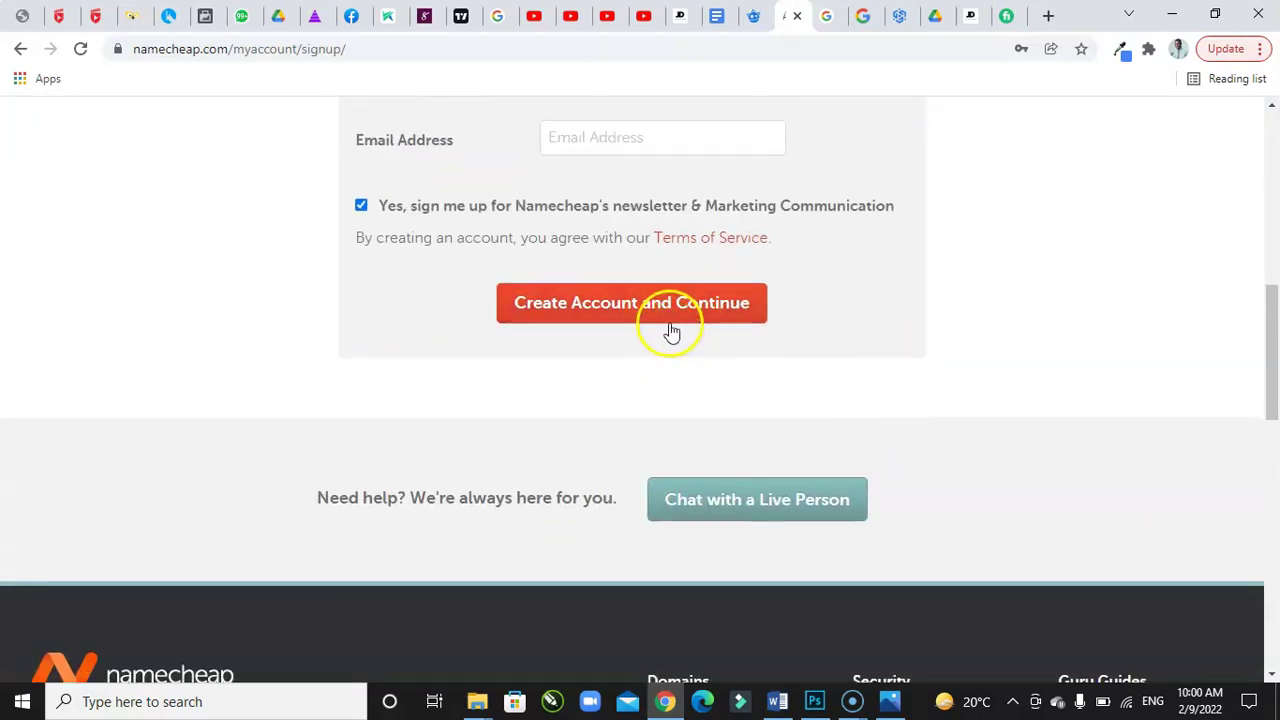
click(755, 310)
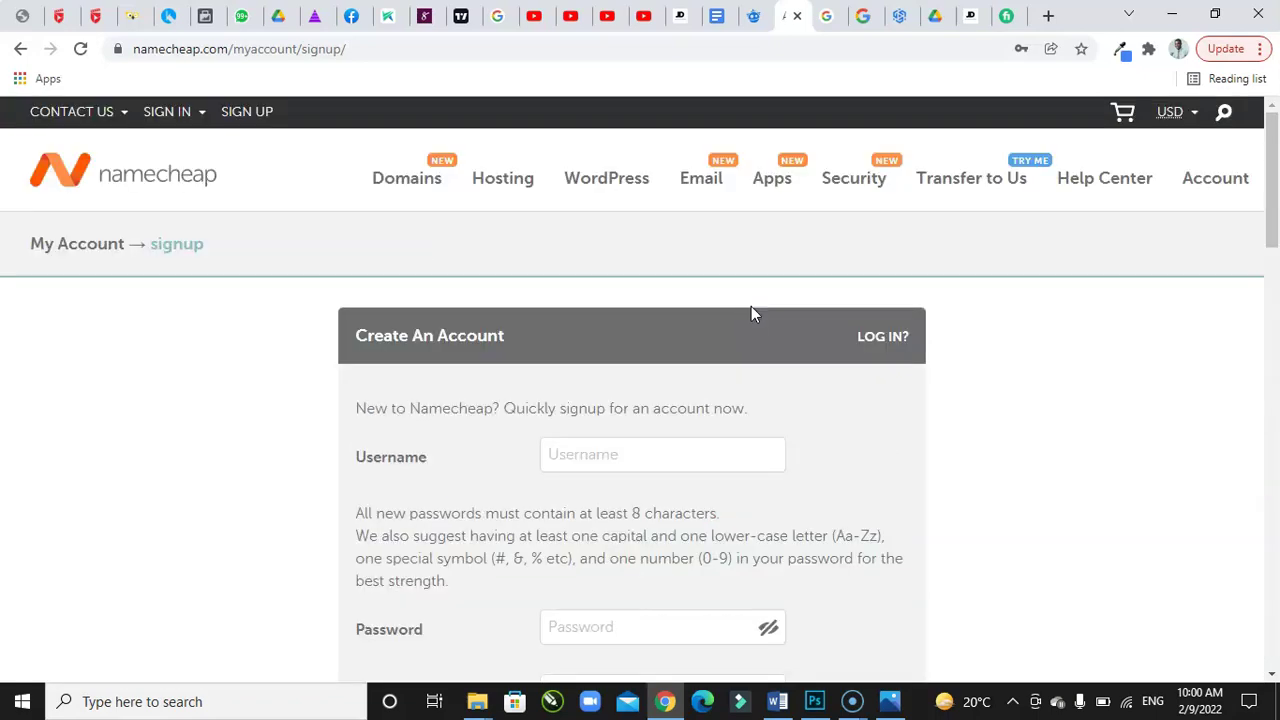
Step: Sign in to Namecheap using the browser's saved login details
click(180, 111)
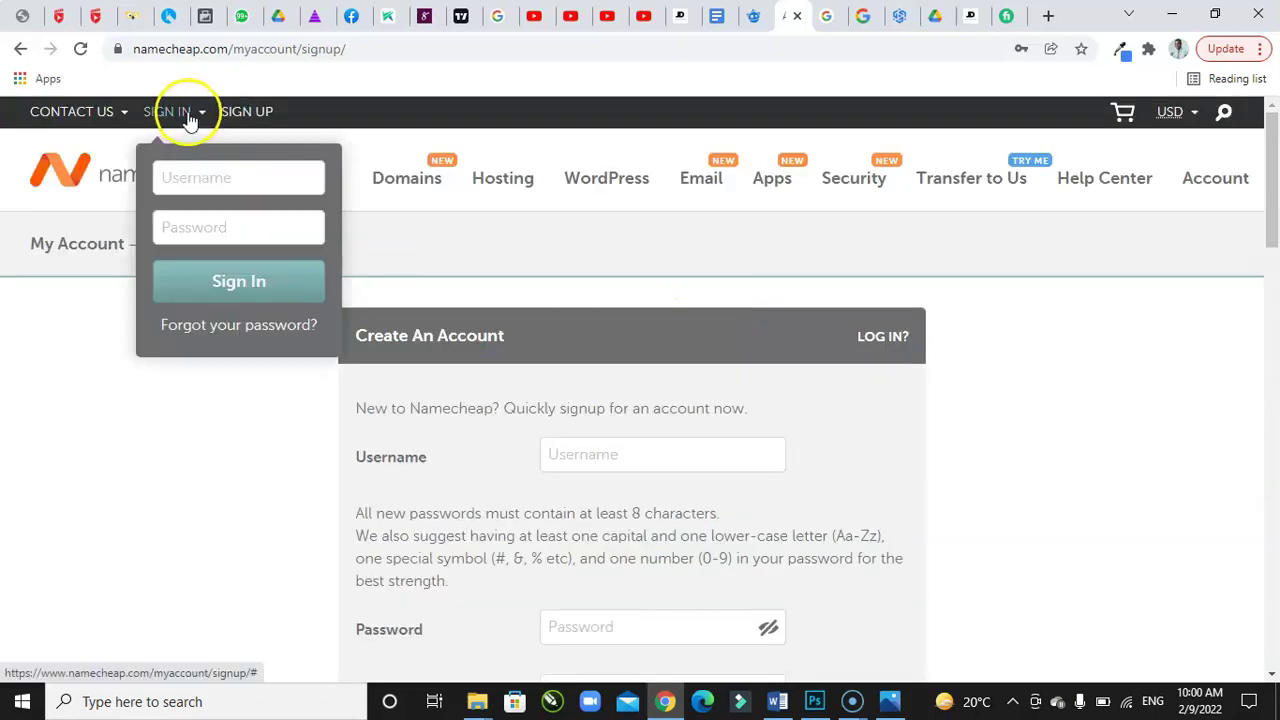
click(218, 224)
click(212, 268)
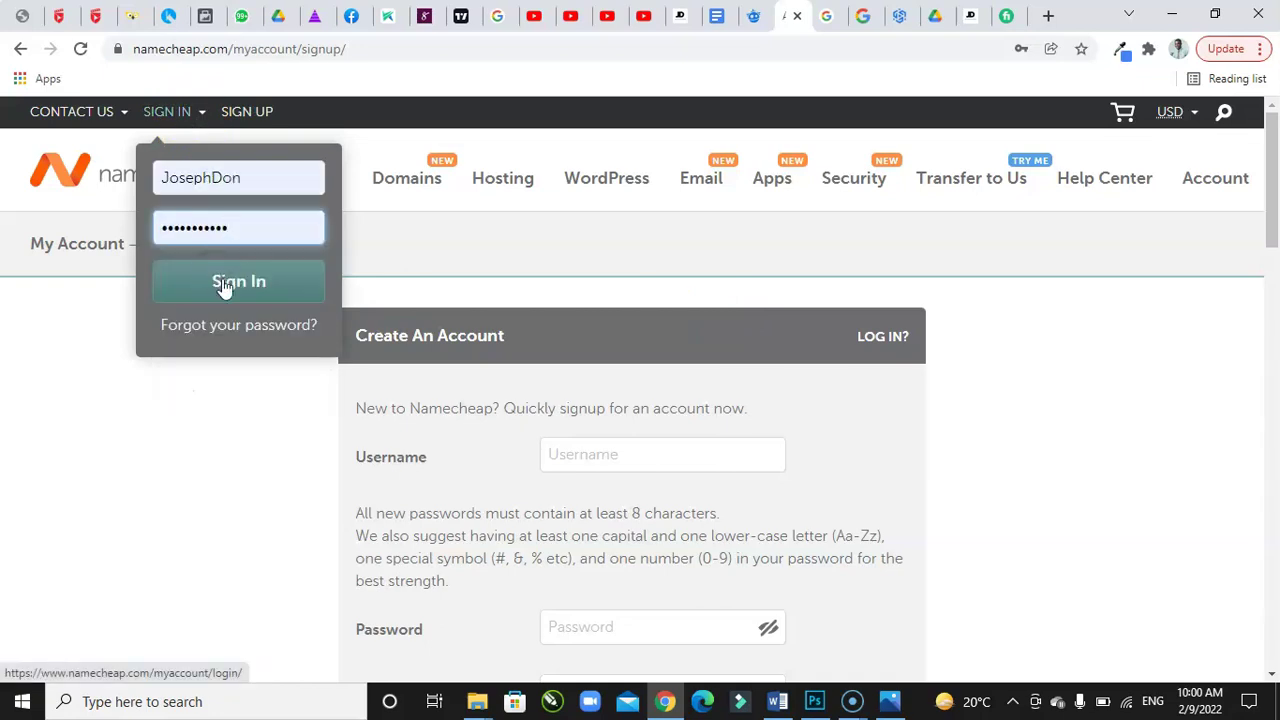
click(224, 283)
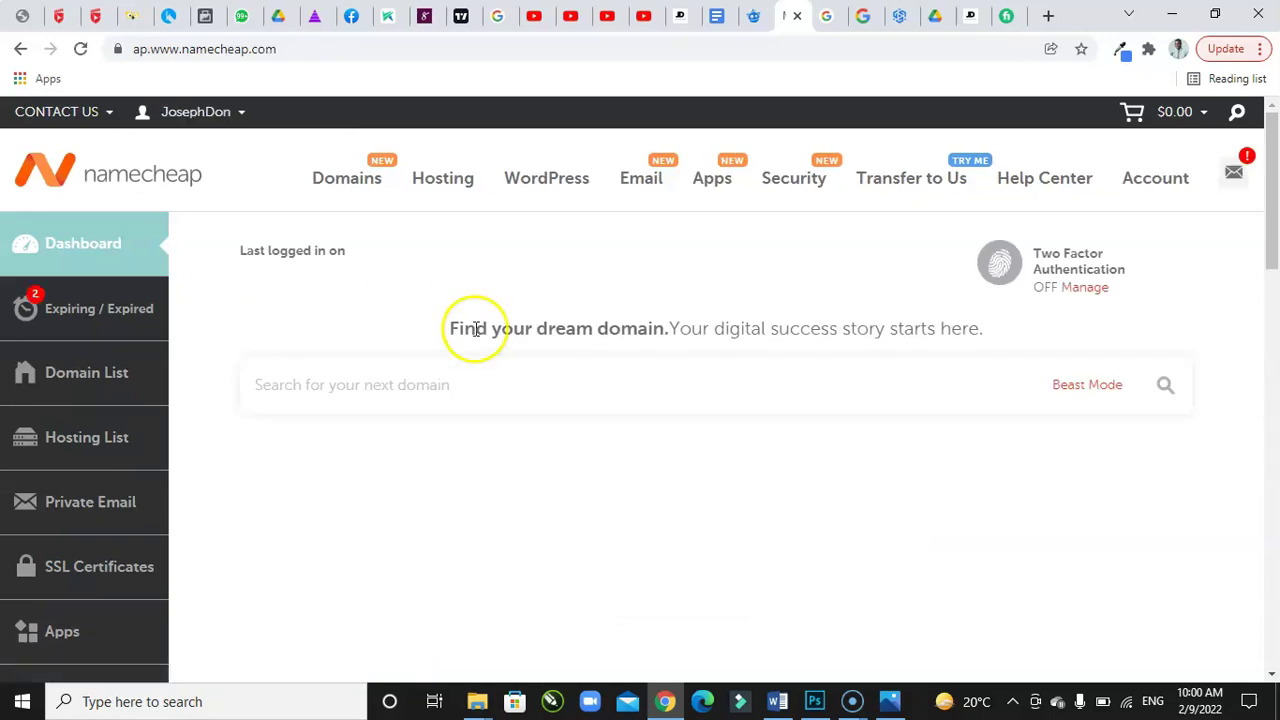
Step: Look over the account dashboard, then return to the Namecheap home page
scroll(741, 364, down, 5)
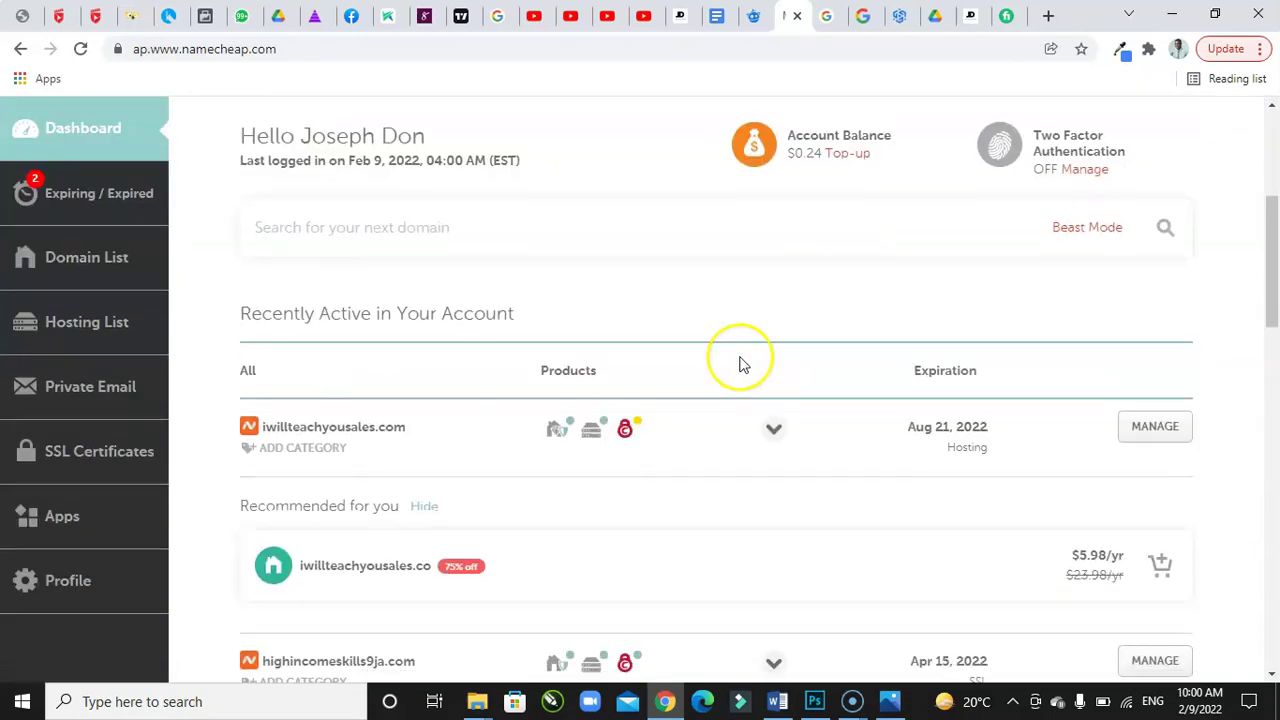
scroll(741, 364, down, 1)
scroll(741, 362, down, 3)
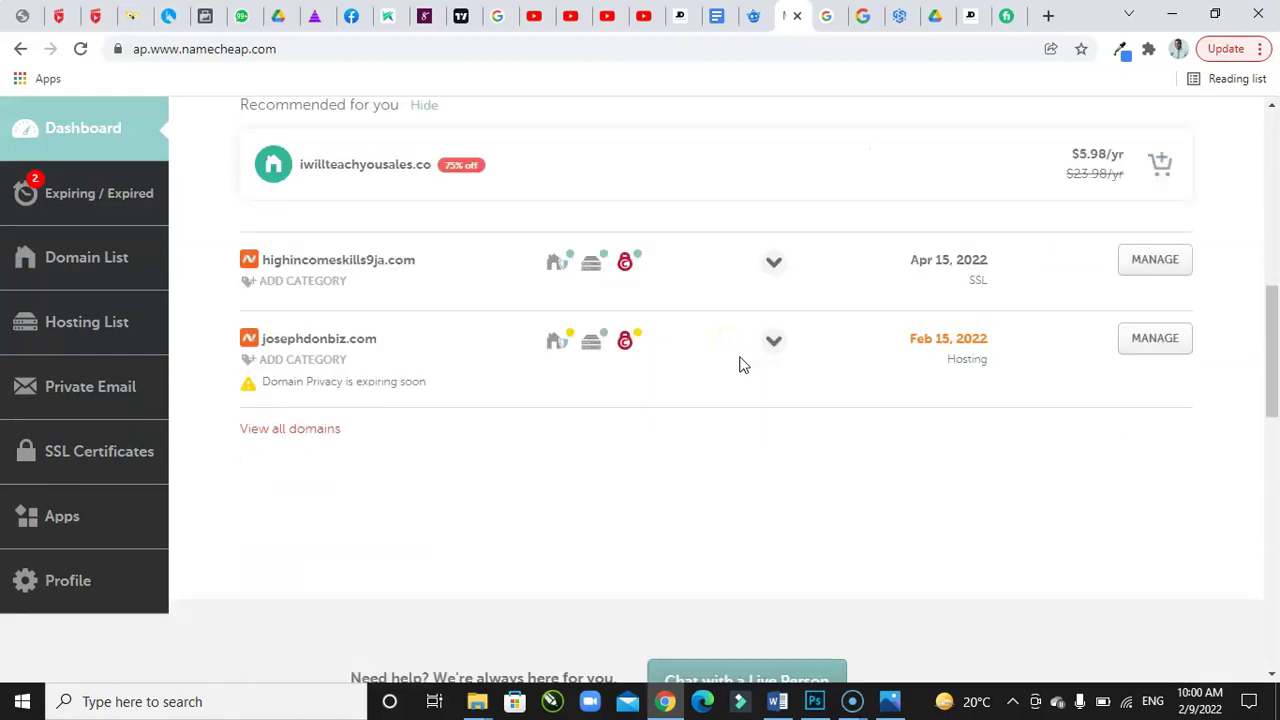
scroll(741, 362, down, 2)
scroll(741, 362, up, 5)
scroll(741, 362, up, 3)
scroll(741, 364, up, 2)
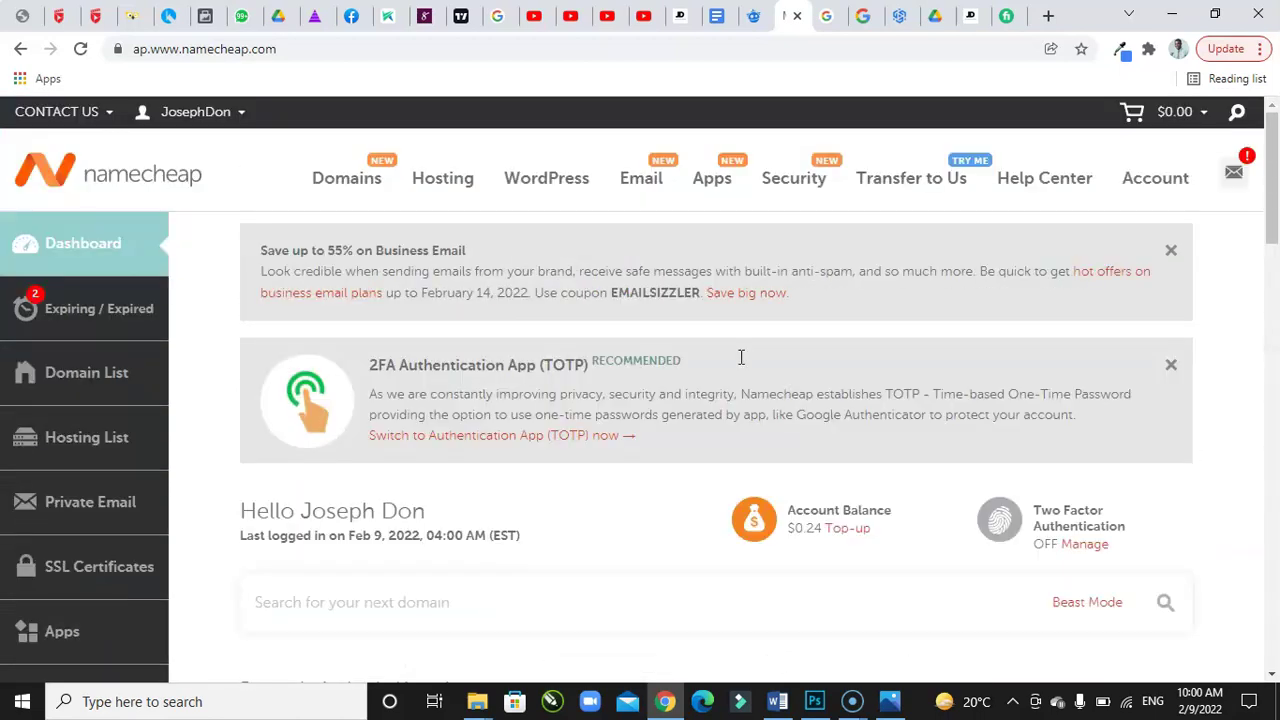
click(140, 183)
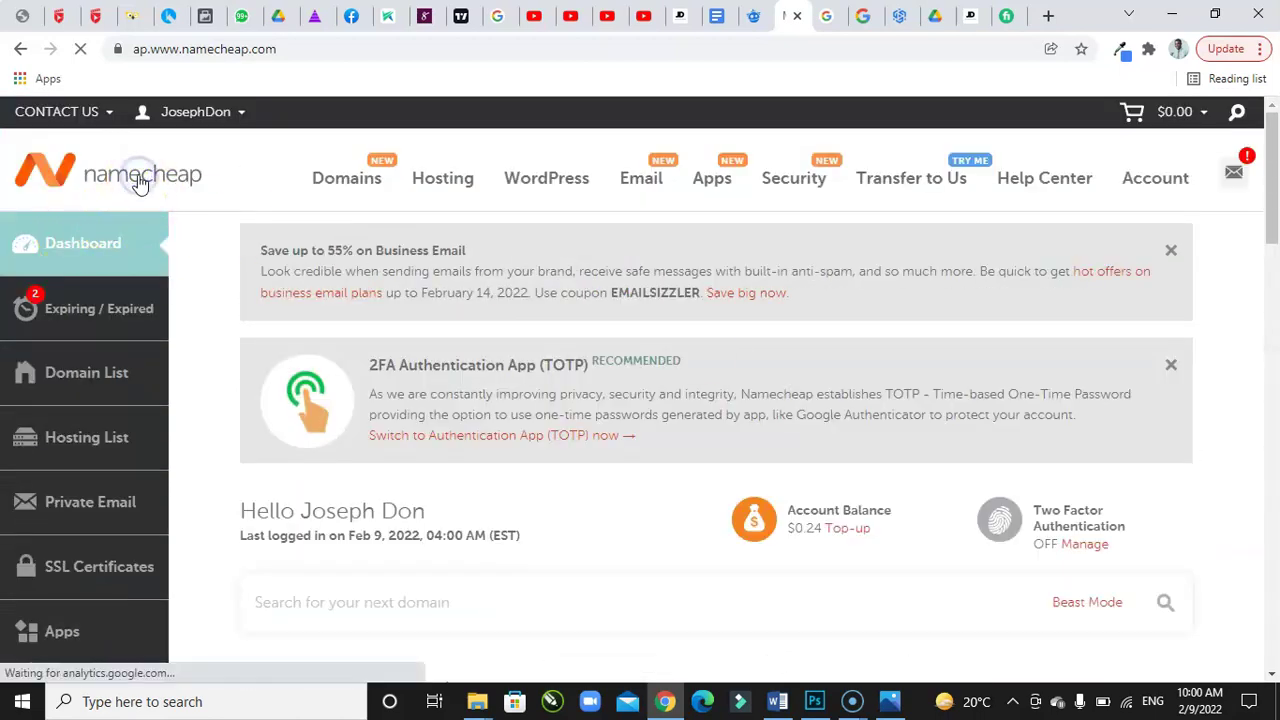
Step: Search for the domain josephdon.com from the home page search box
scroll(478, 508, down, 3)
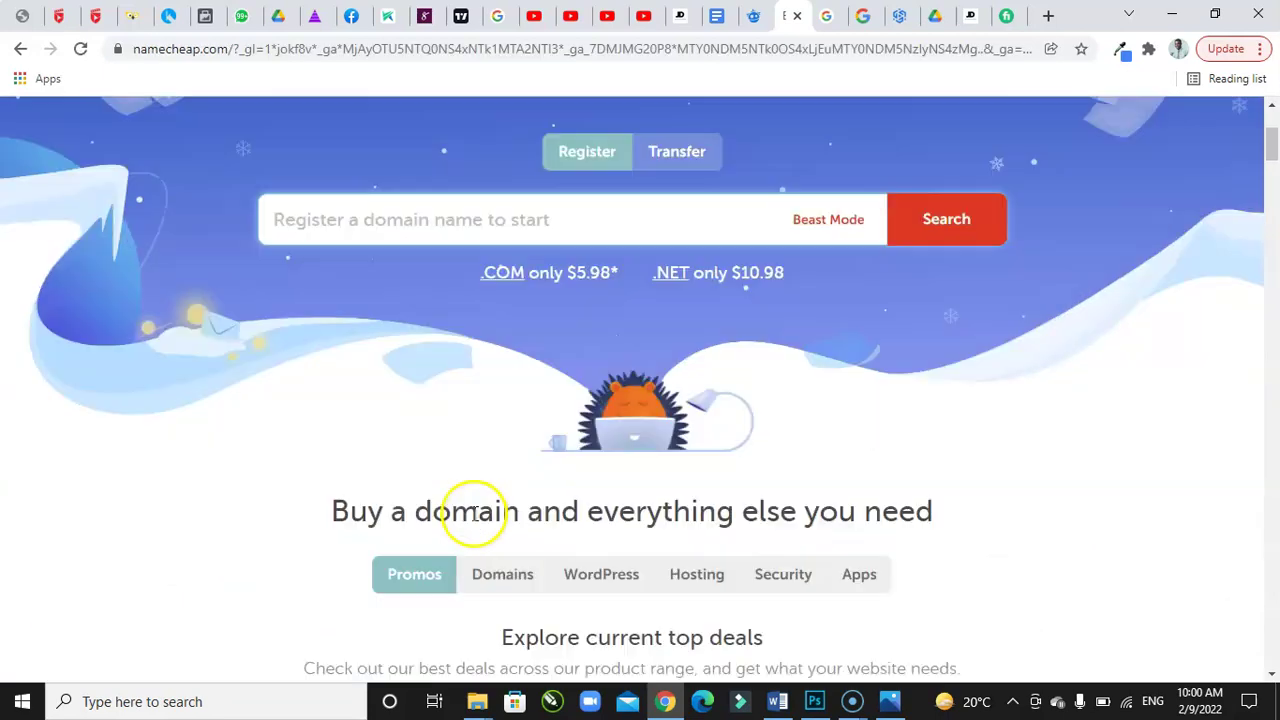
scroll(528, 451, up, 1)
scroll(550, 385, up, 1)
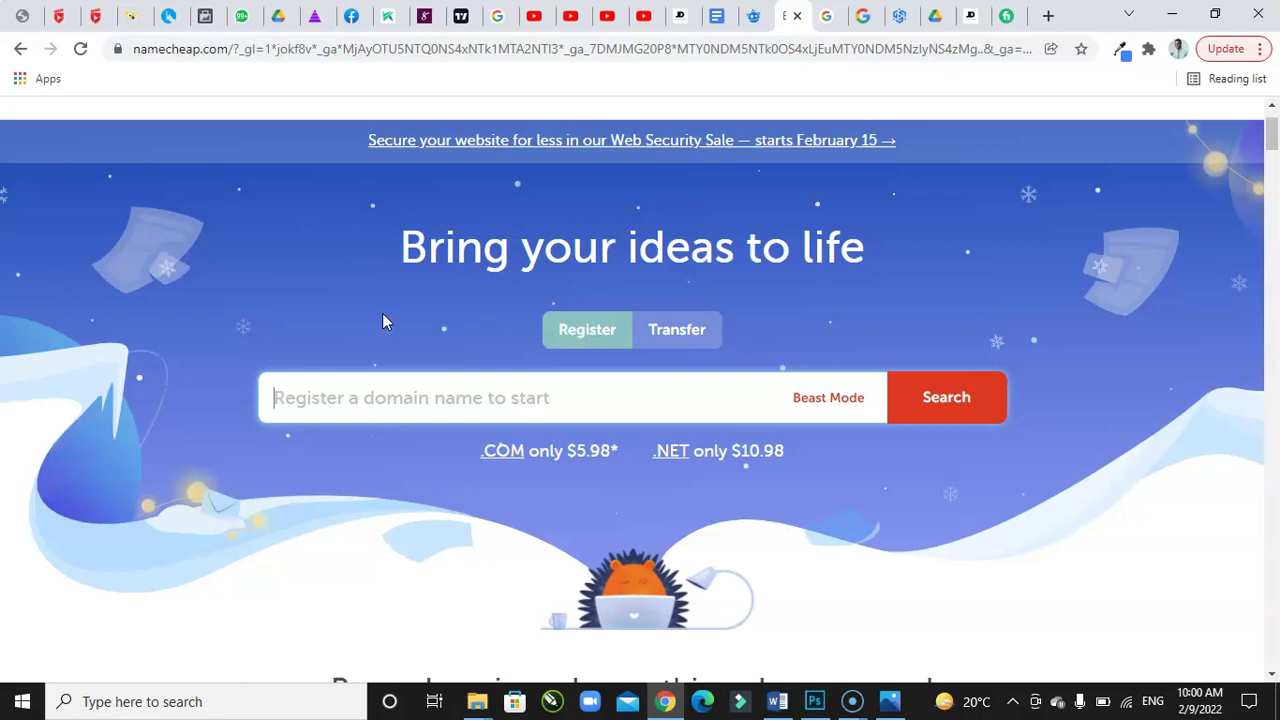
text(jose)
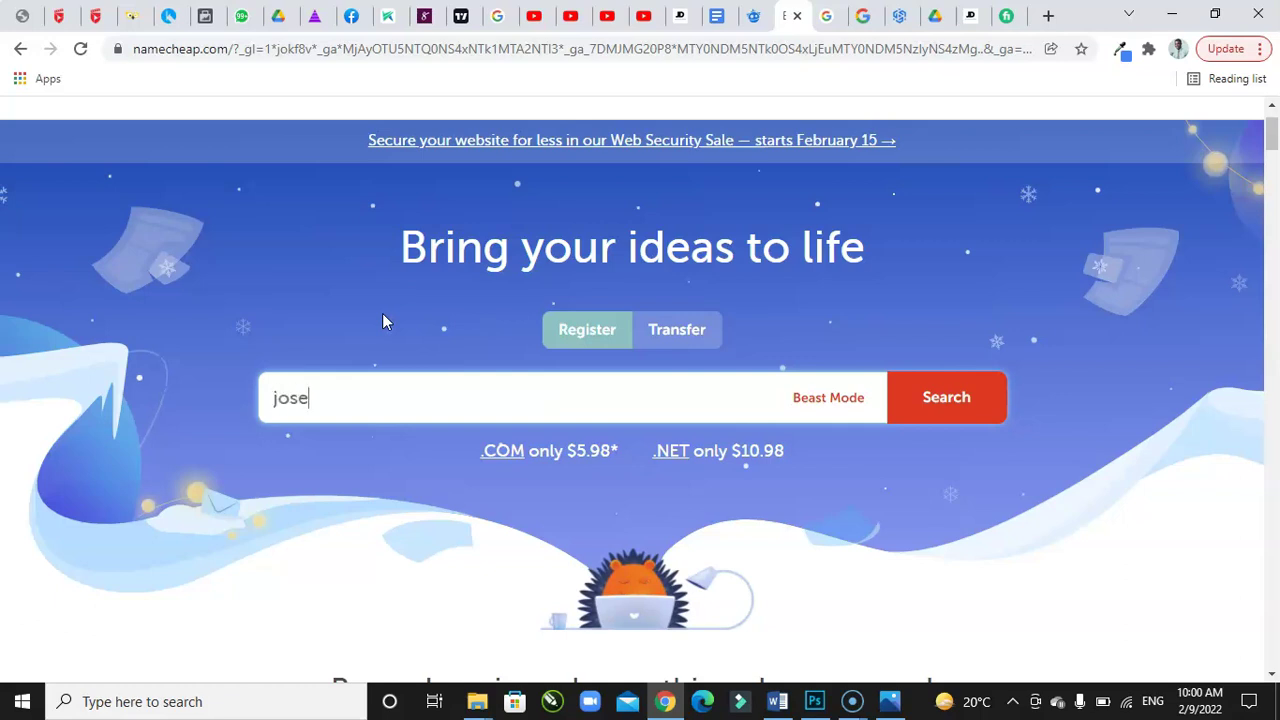
text(phdon)
text(.com)
key(Return)
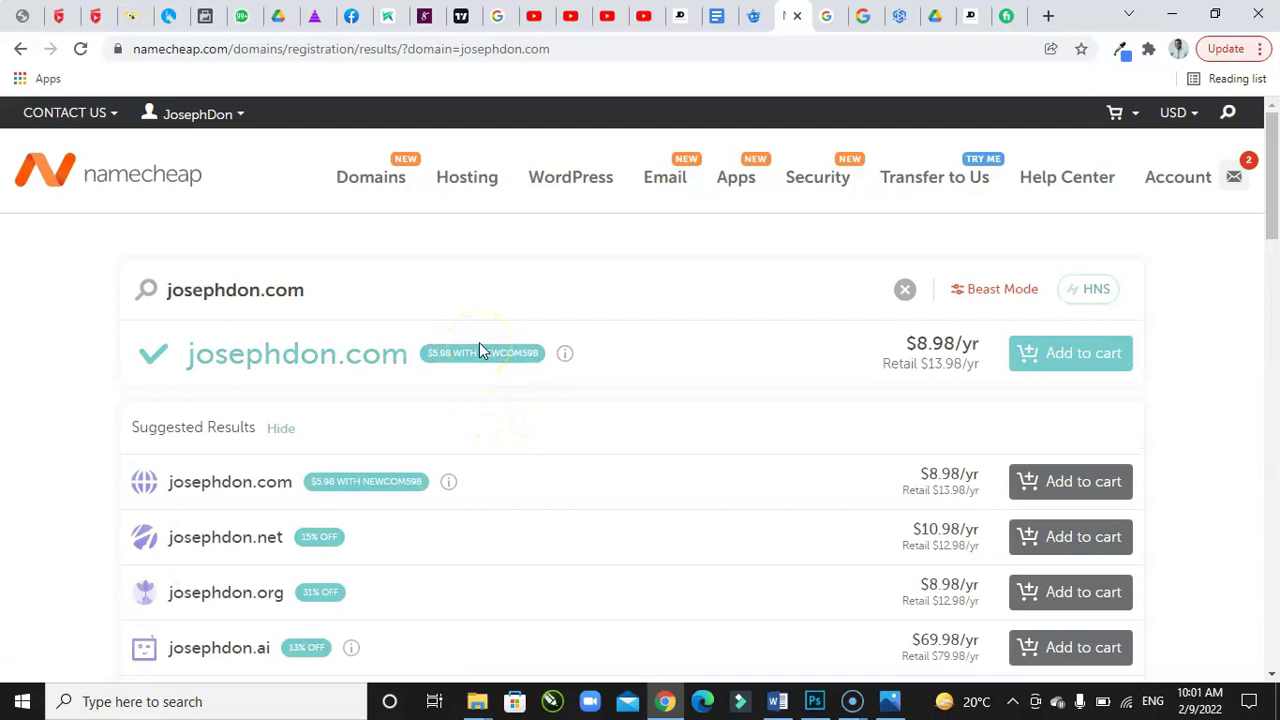
Step: Browse the josephdon.com results ($8.98/yr) and suggested alternative domains
scroll(479, 344, down, 1)
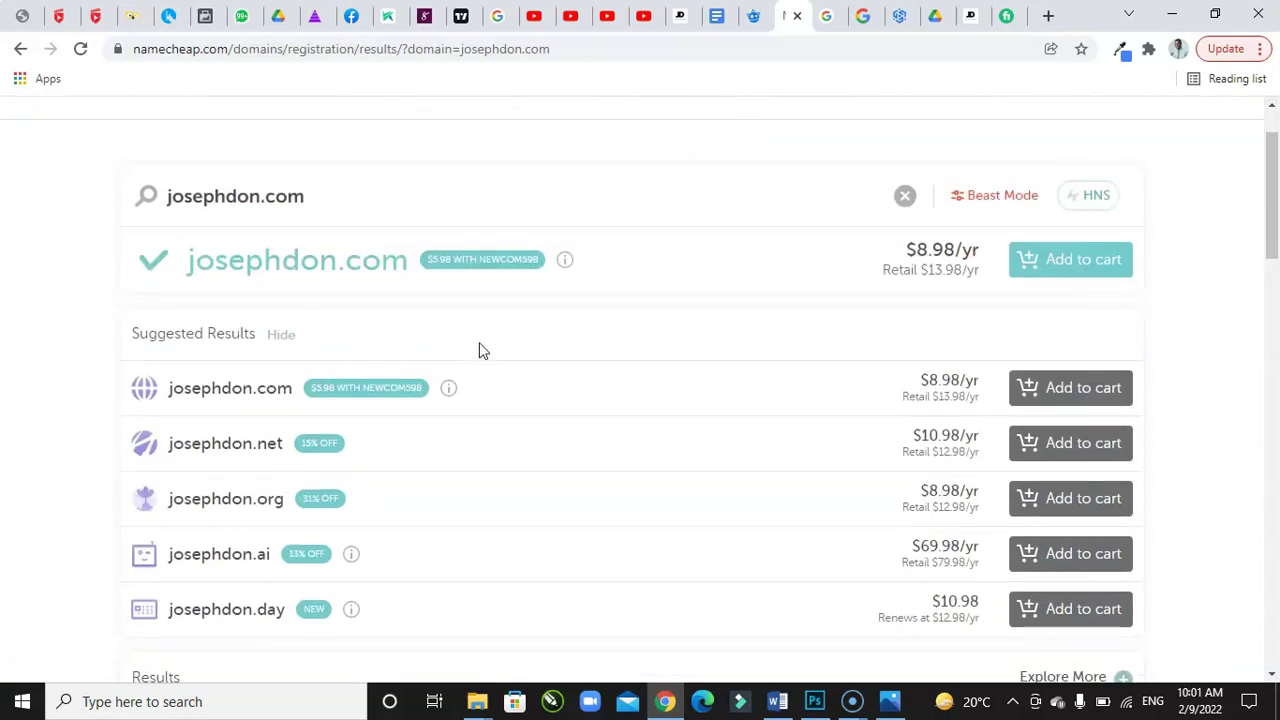
scroll(430, 345, down, 1)
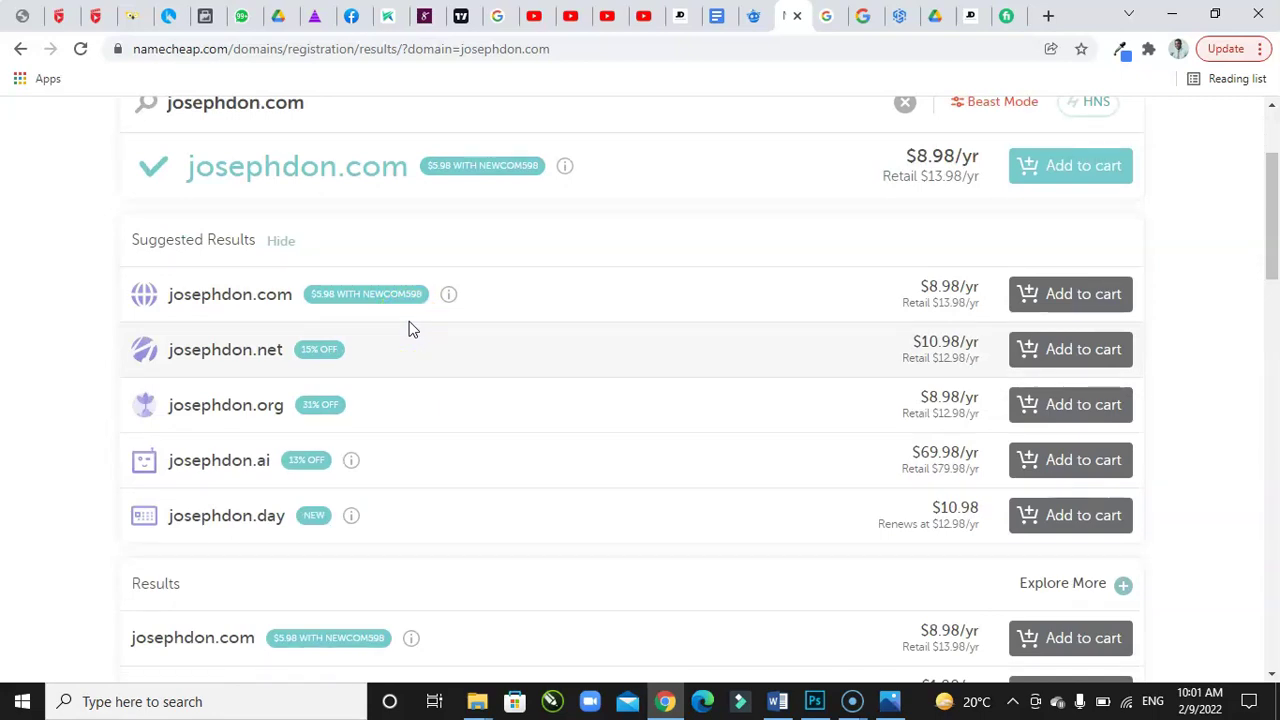
scroll(410, 329, down, 1)
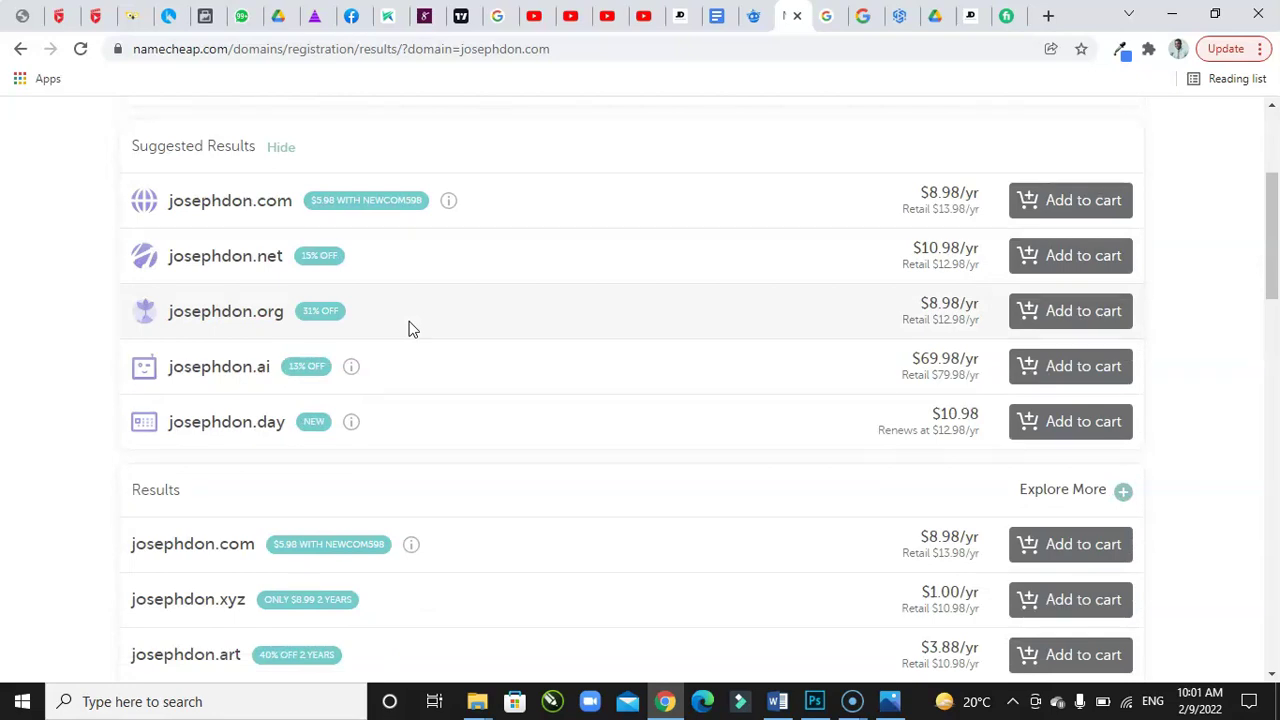
scroll(410, 329, down, 1)
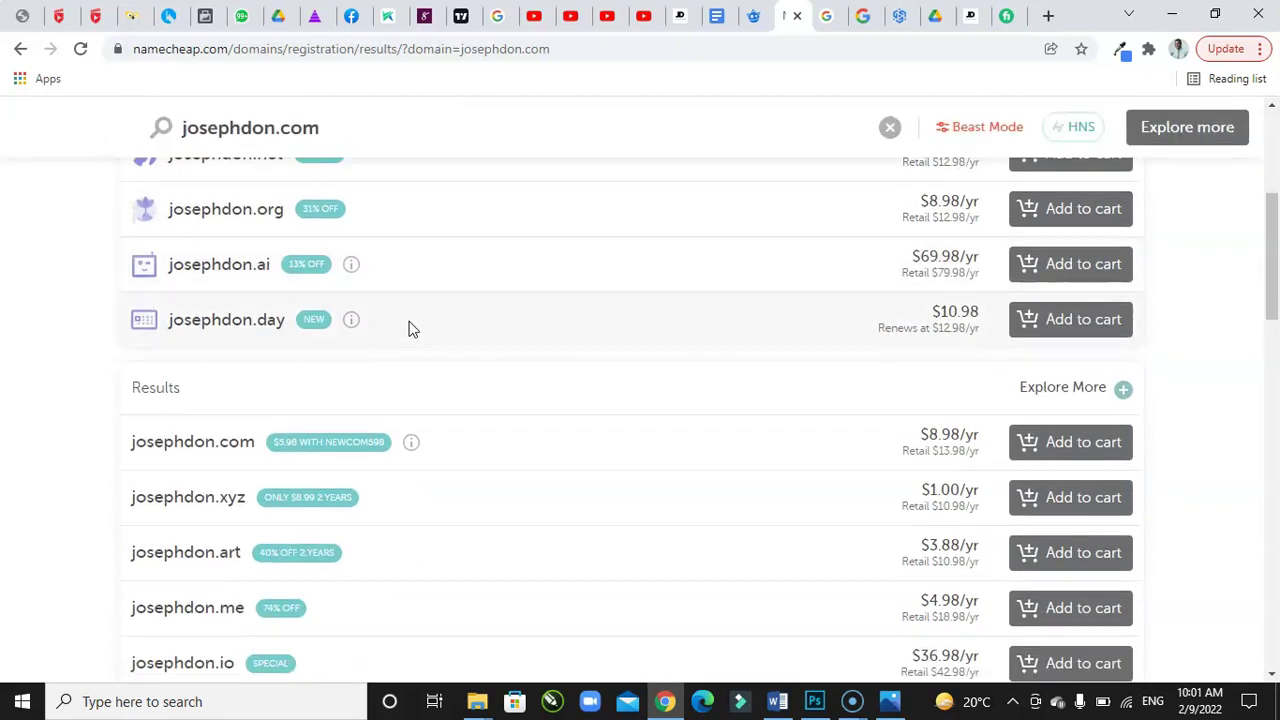
scroll(410, 329, up, 2)
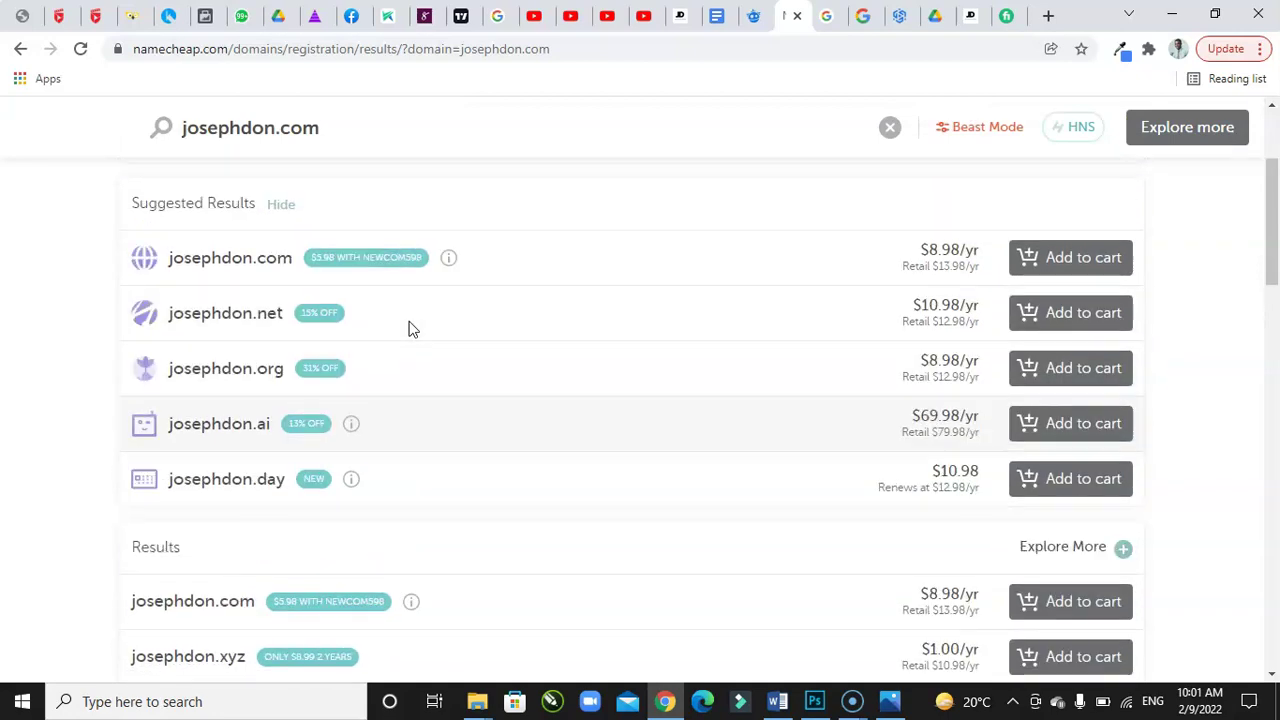
scroll(410, 329, up, 2)
scroll(410, 329, down, 1)
click(420, 350)
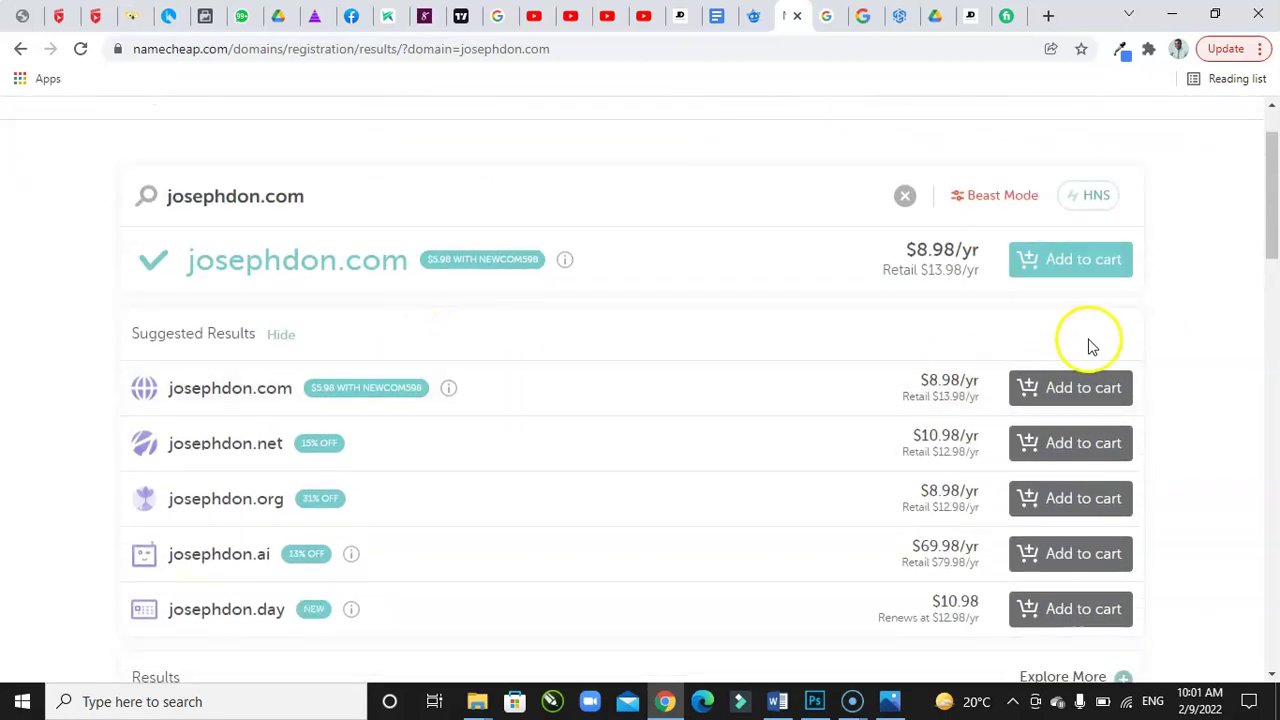
Step: Add josephdon.com to the cart, making 1 item totalling $9.16
click(1055, 393)
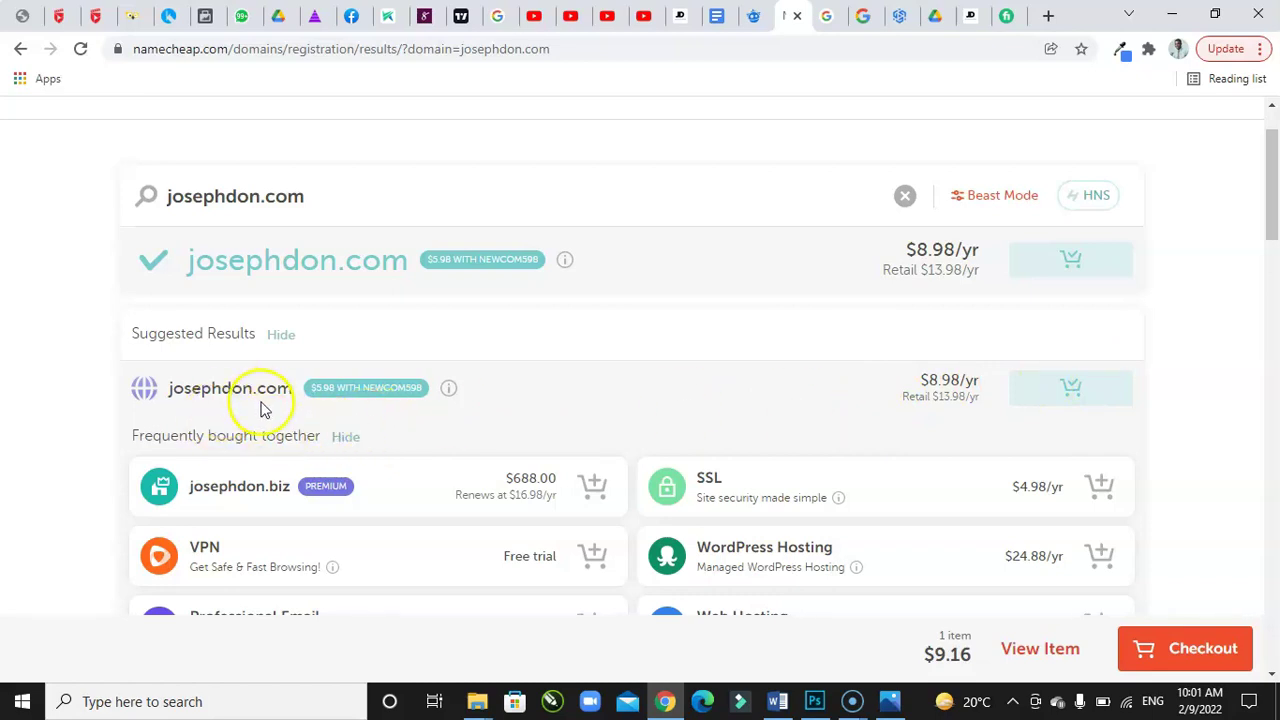
scroll(263, 400, down, 3)
scroll(263, 406, down, 2)
scroll(263, 409, down, 2)
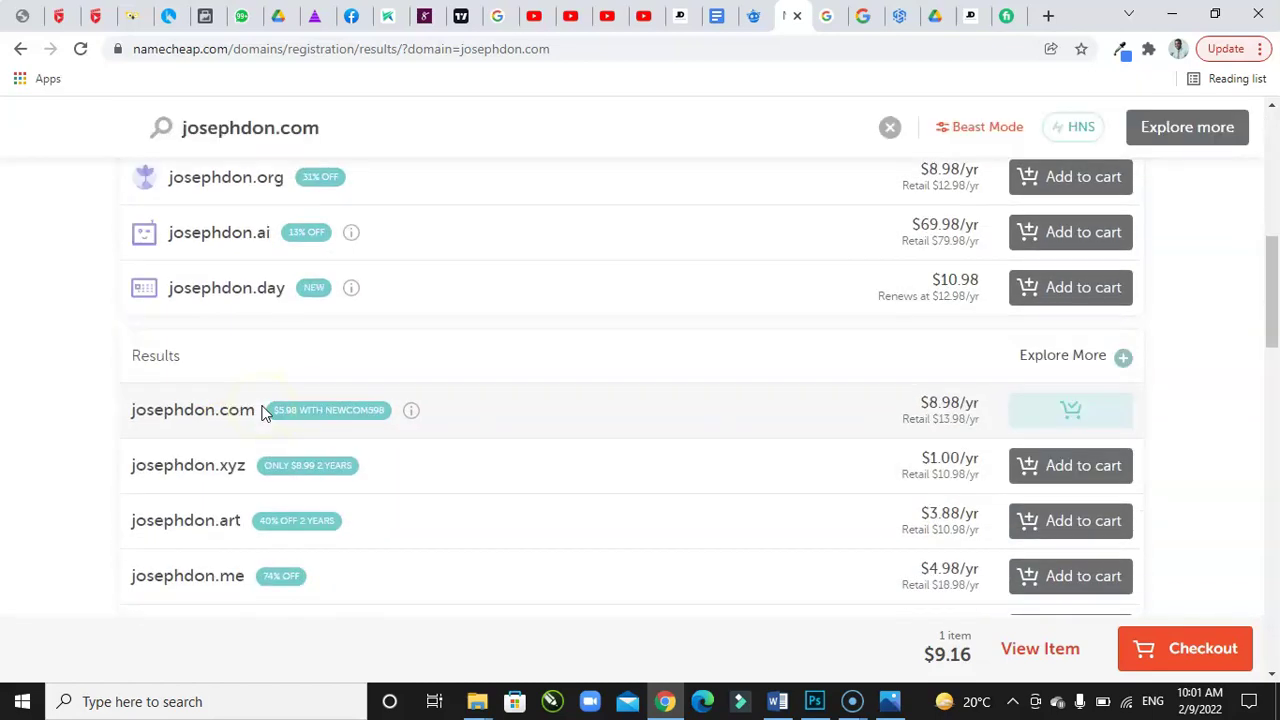
scroll(263, 409, up, 7)
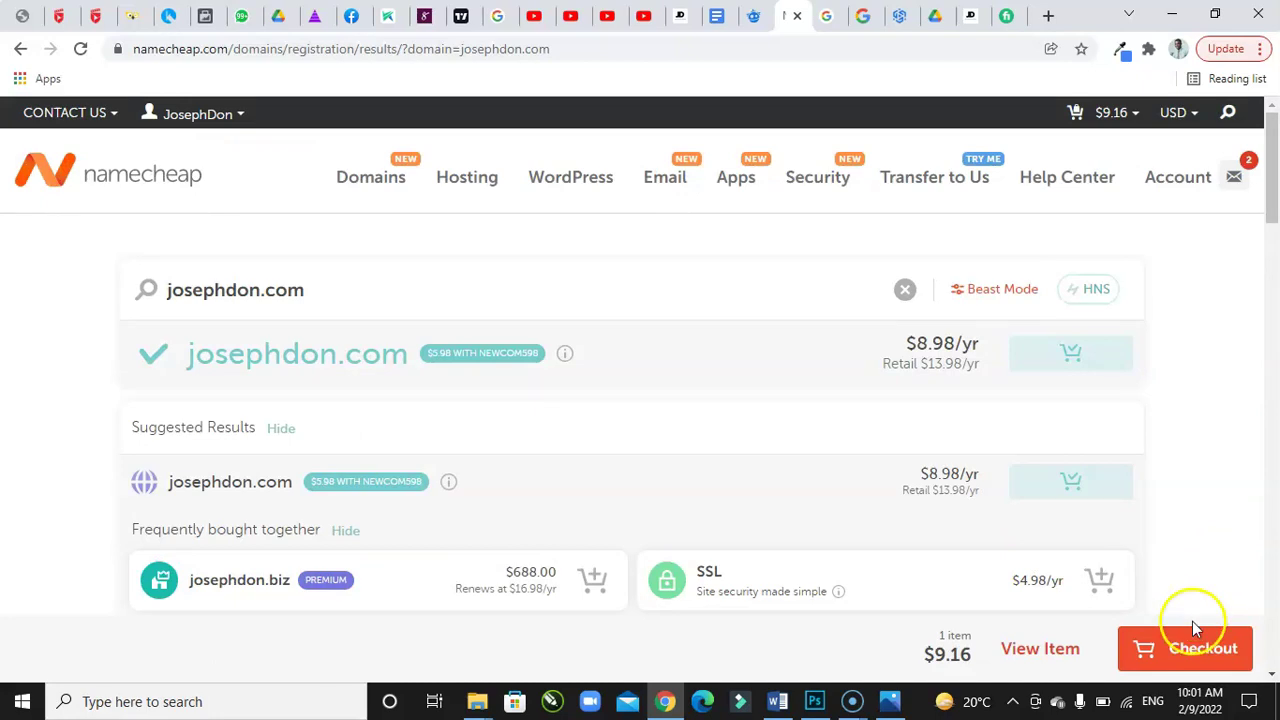
Step: Go to the shopping cart holding josephdon.com and review it
click(1183, 649)
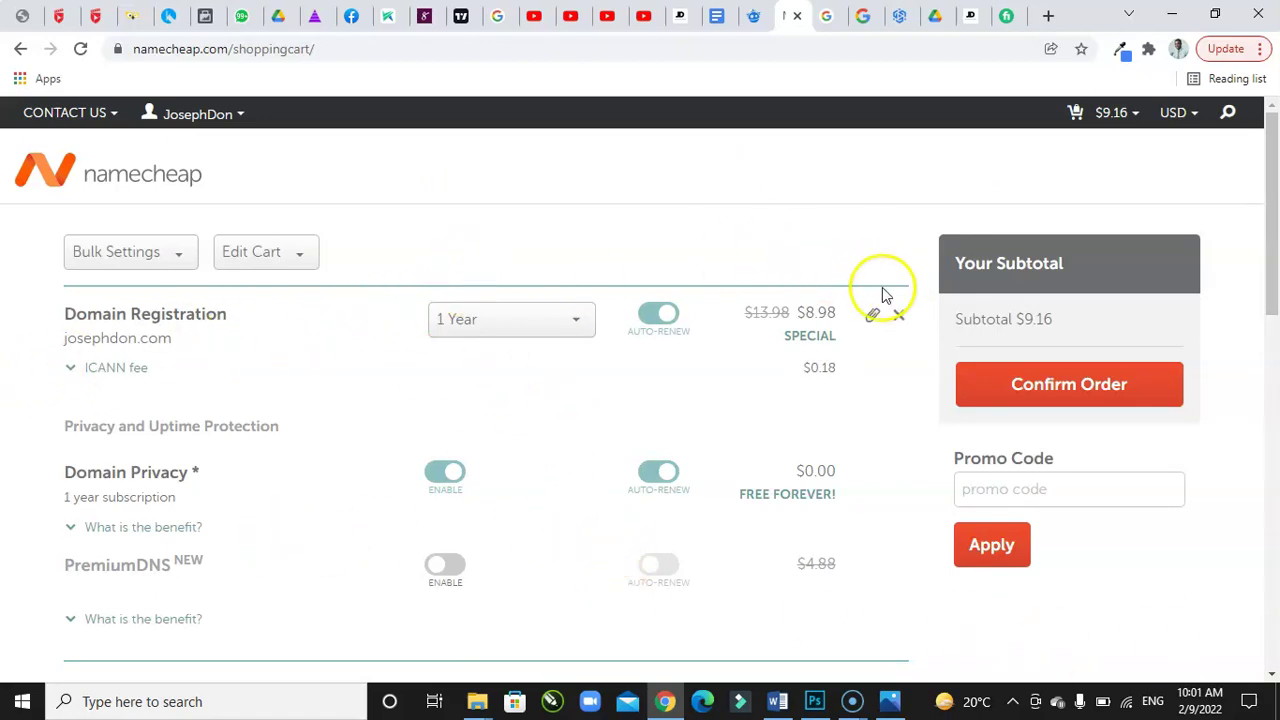
scroll(238, 433, down, 1)
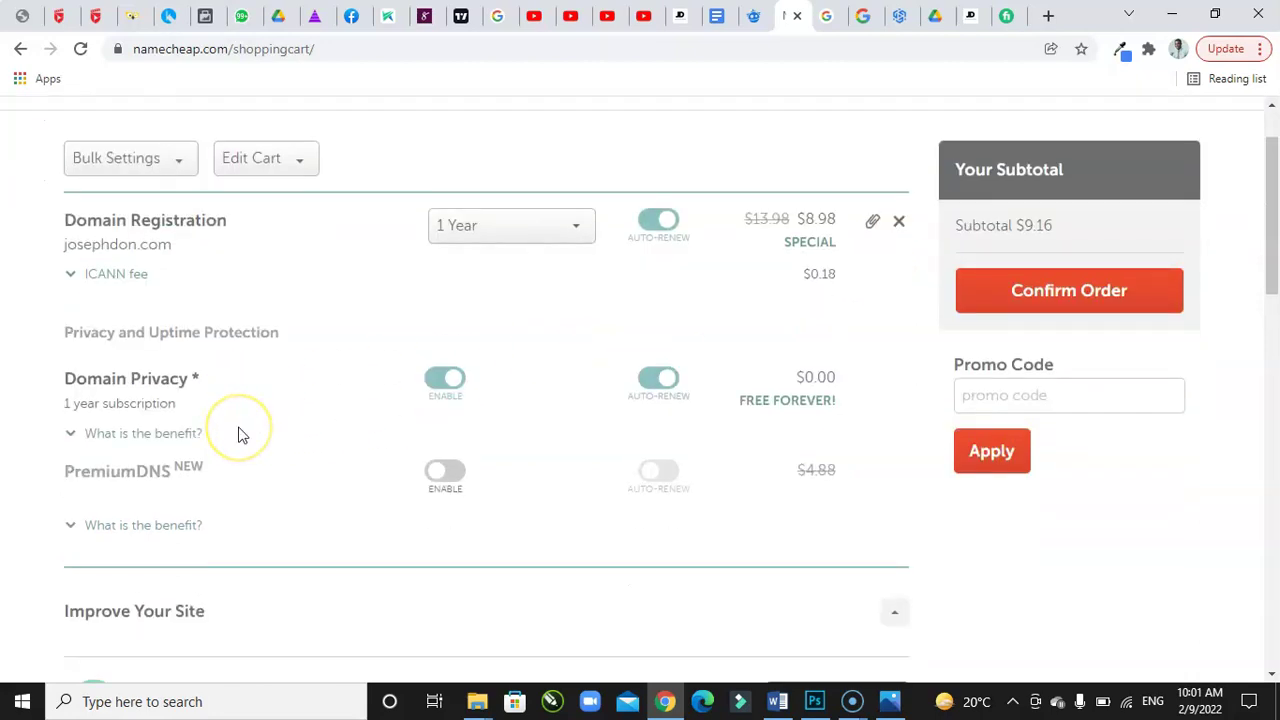
scroll(238, 433, down, 2)
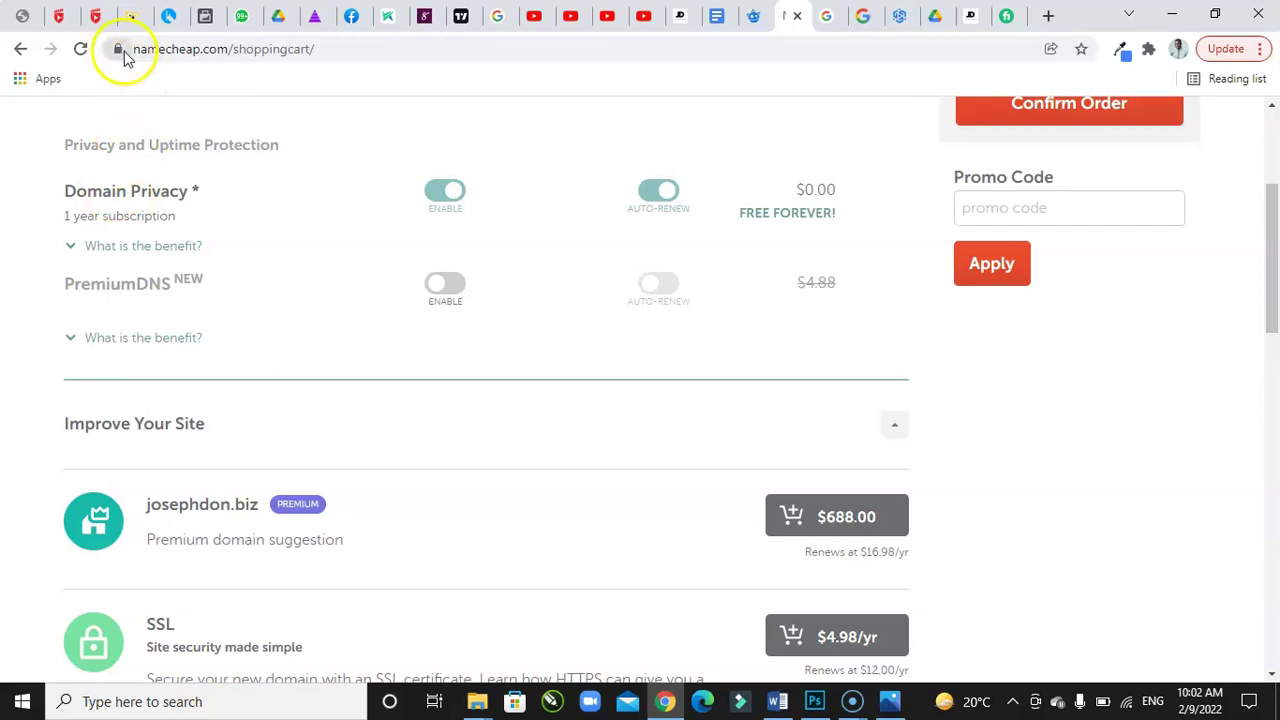
scroll(212, 312, down, 2)
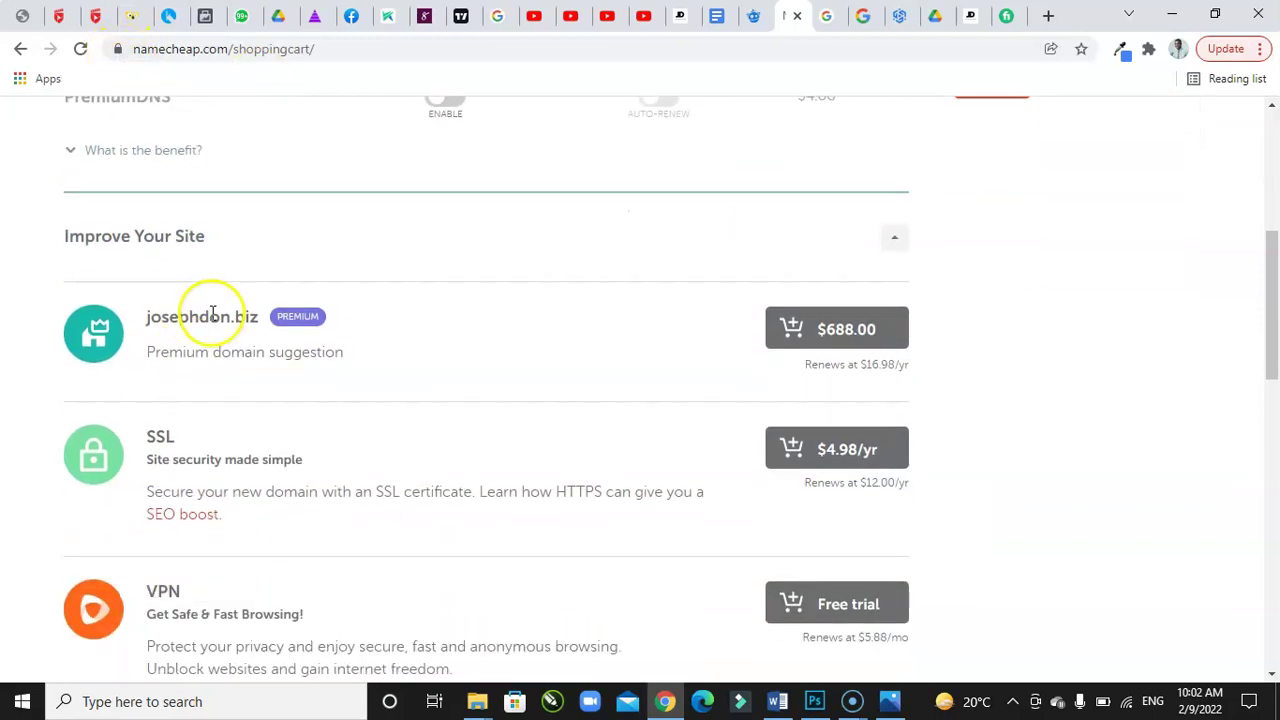
scroll(205, 296, up, 4)
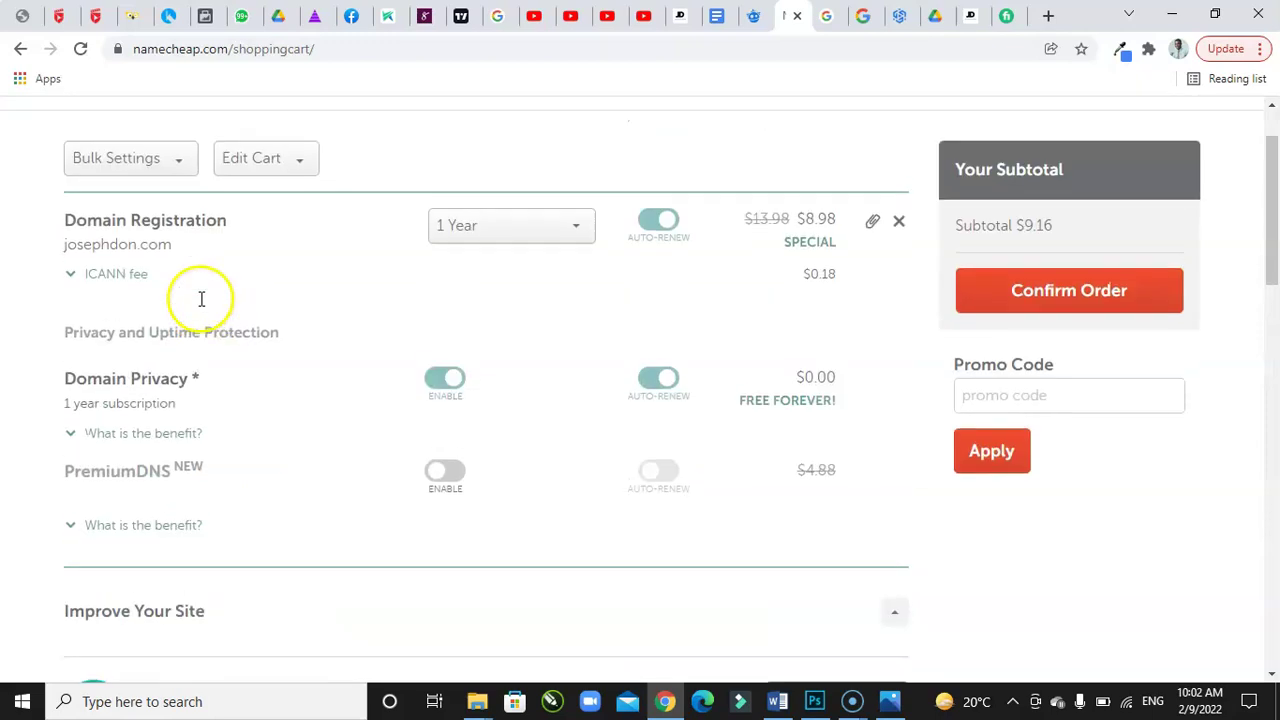
scroll(155, 222, up, 1)
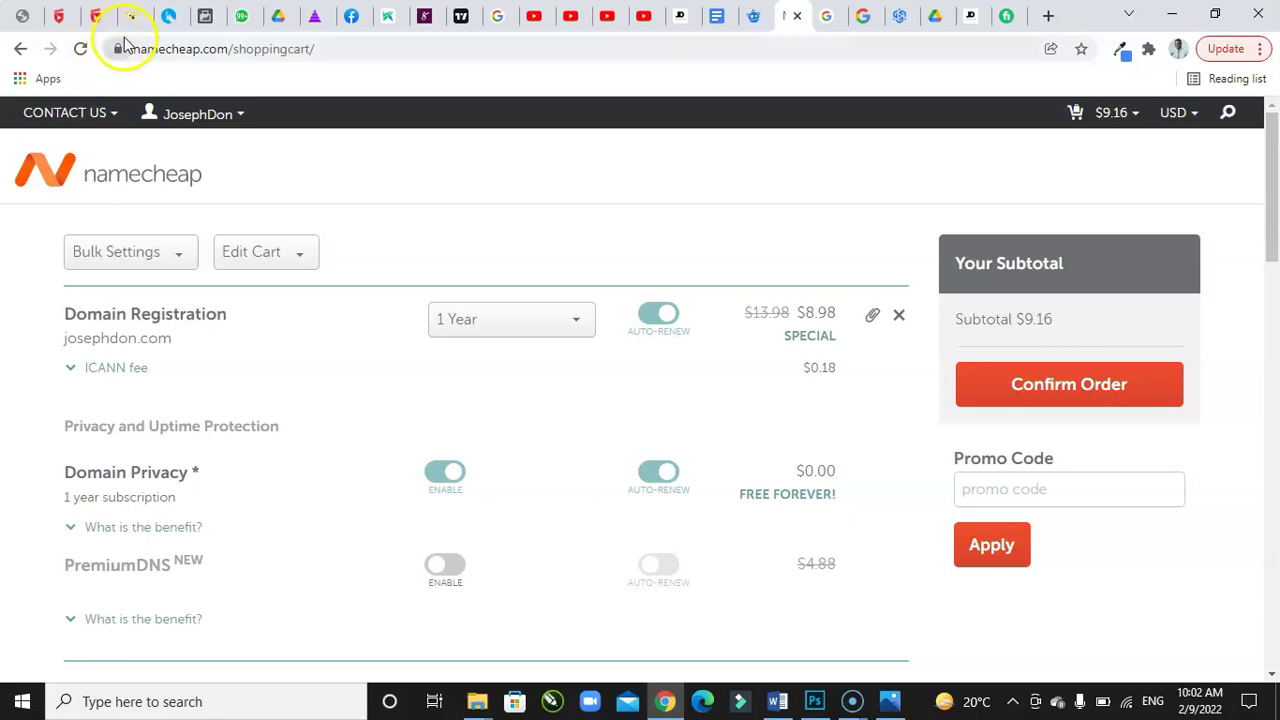
Step: Add the $4.98/yr SSL certificate from 'Improve Your Site'
scroll(320, 423, down, 2)
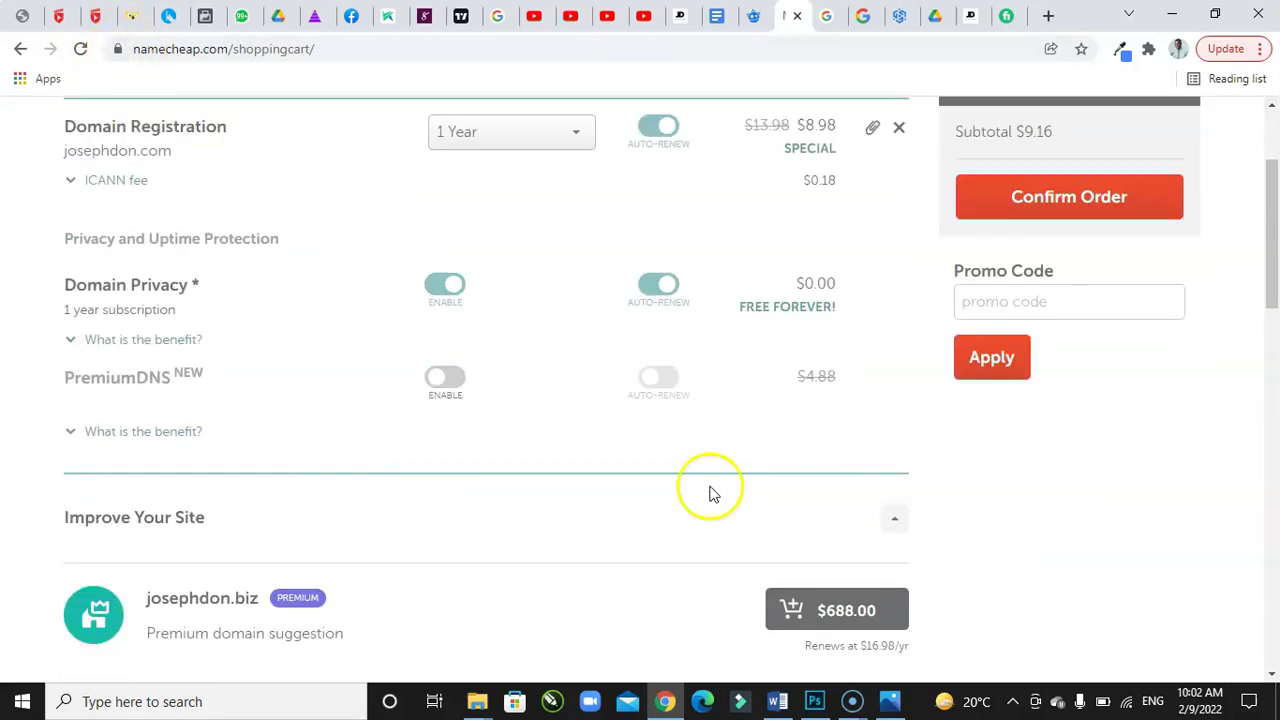
scroll(334, 489, down, 3)
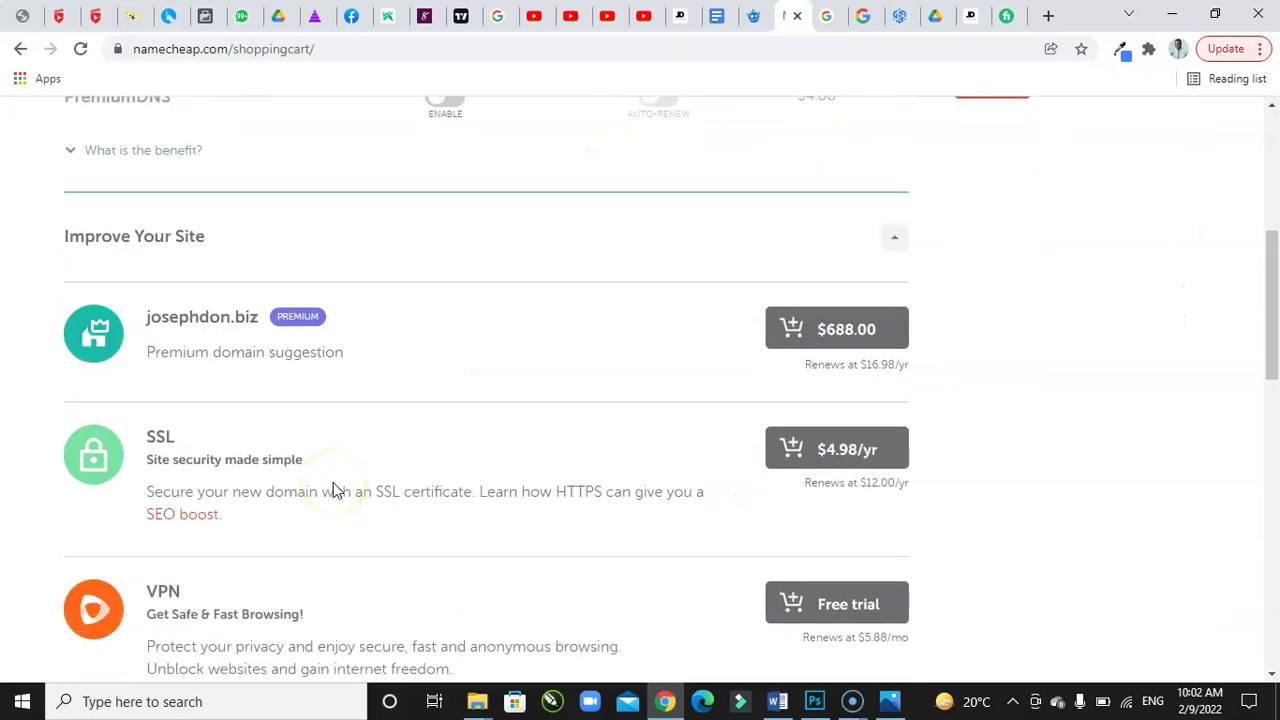
scroll(334, 489, down, 1)
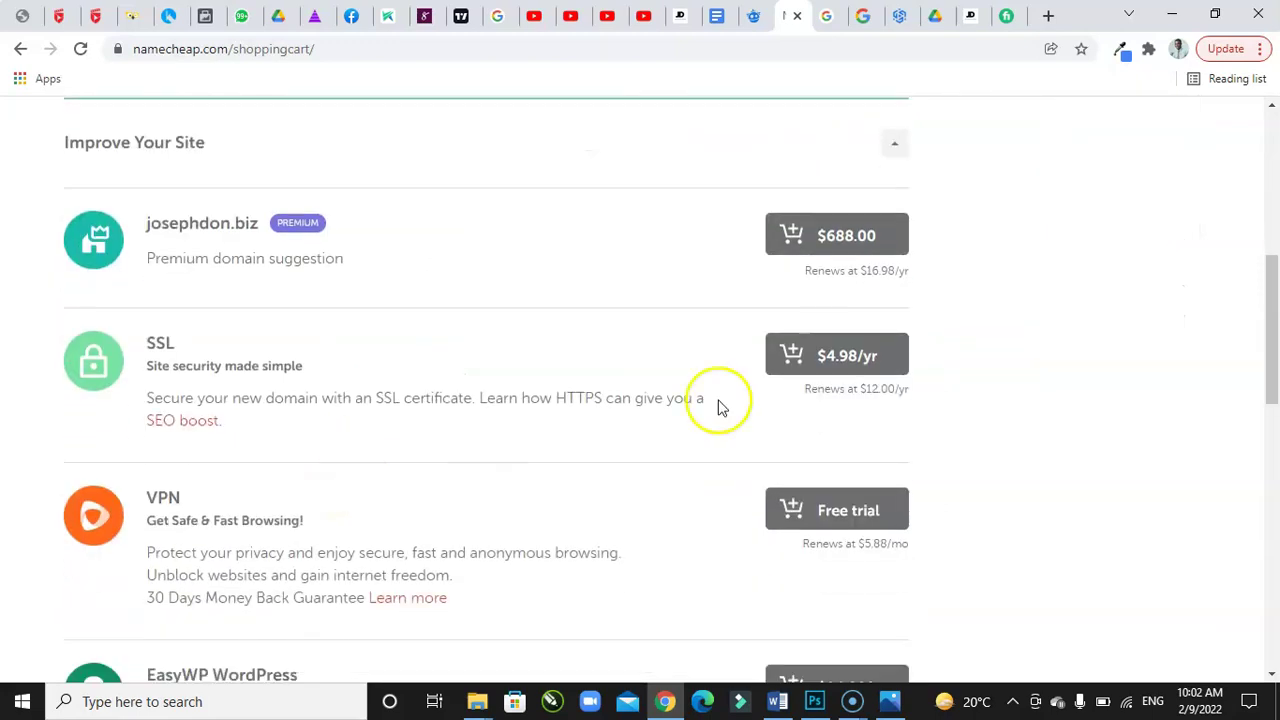
click(865, 358)
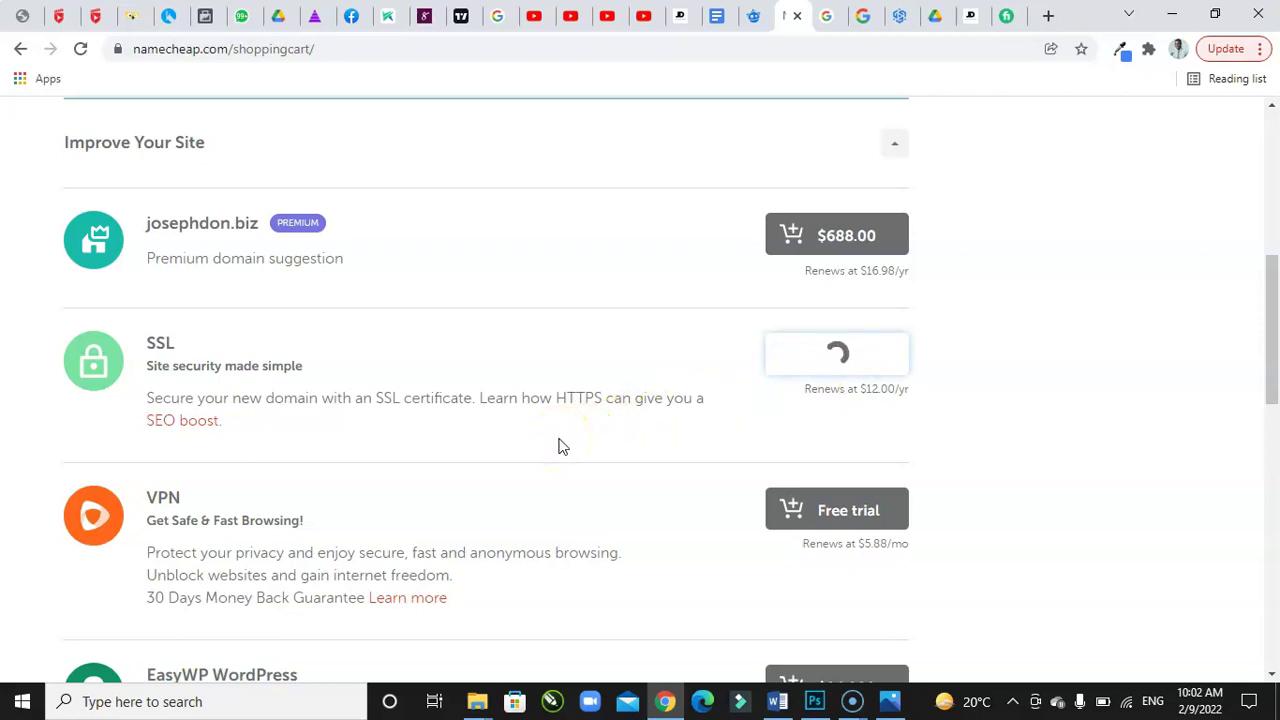
Step: Add the $3.88/mo Web Hosting plan to the cart
scroll(560, 446, down, 1)
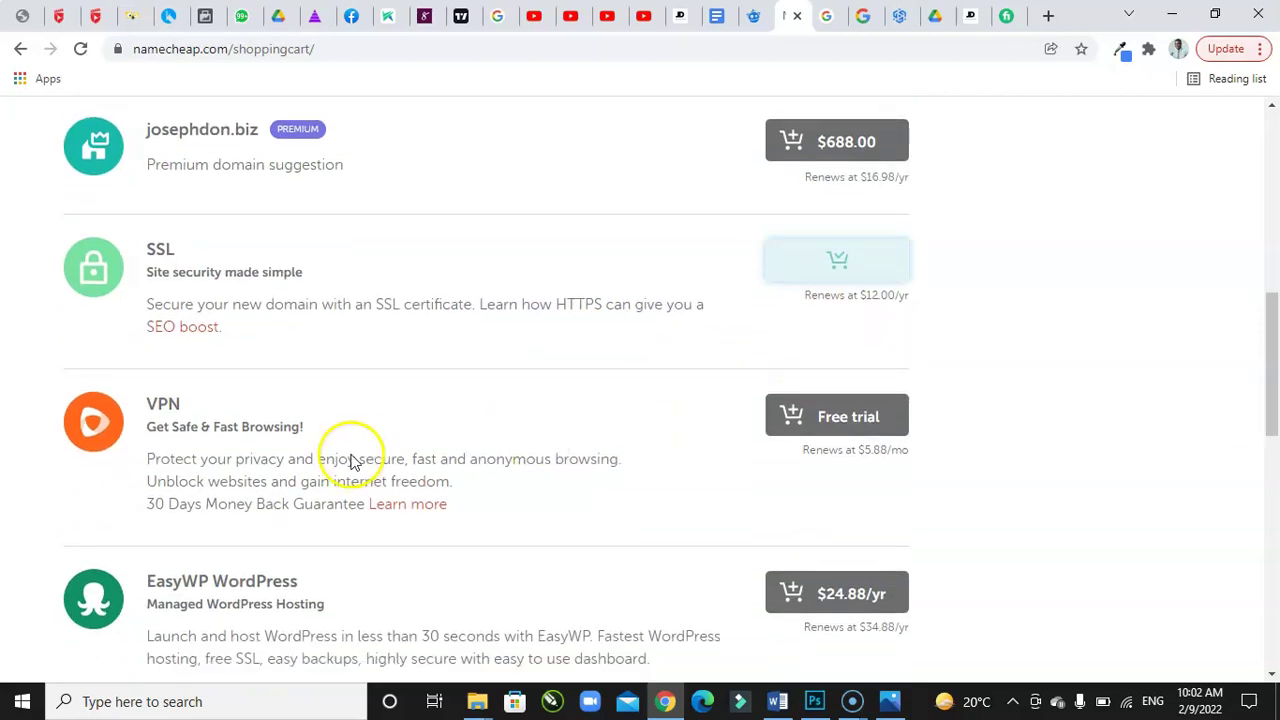
scroll(251, 452, down, 2)
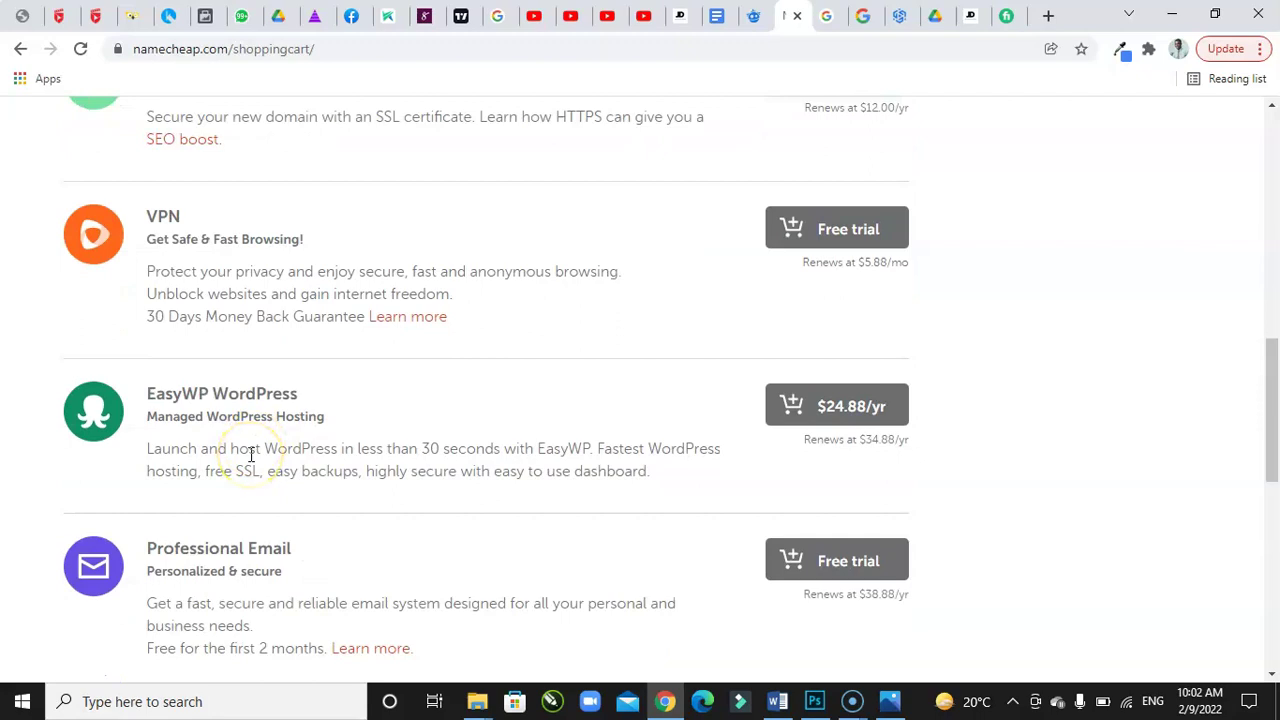
scroll(251, 452, down, 1)
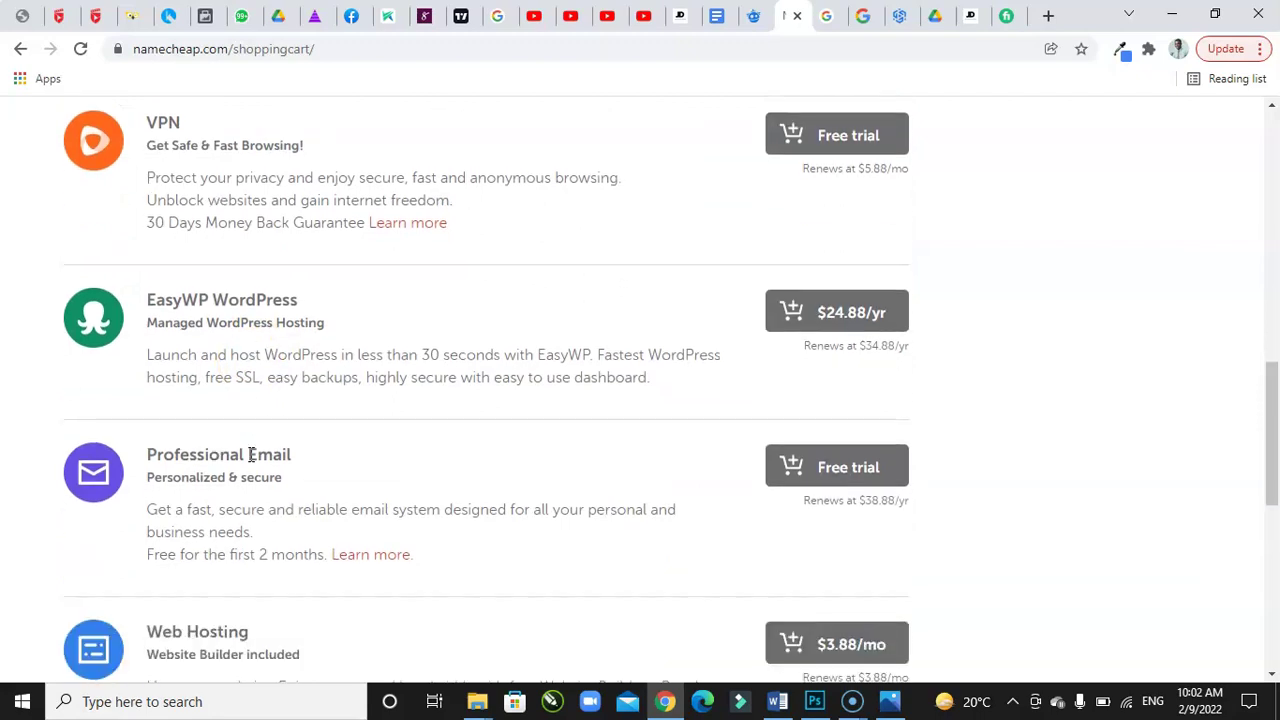
scroll(251, 455, down, 1)
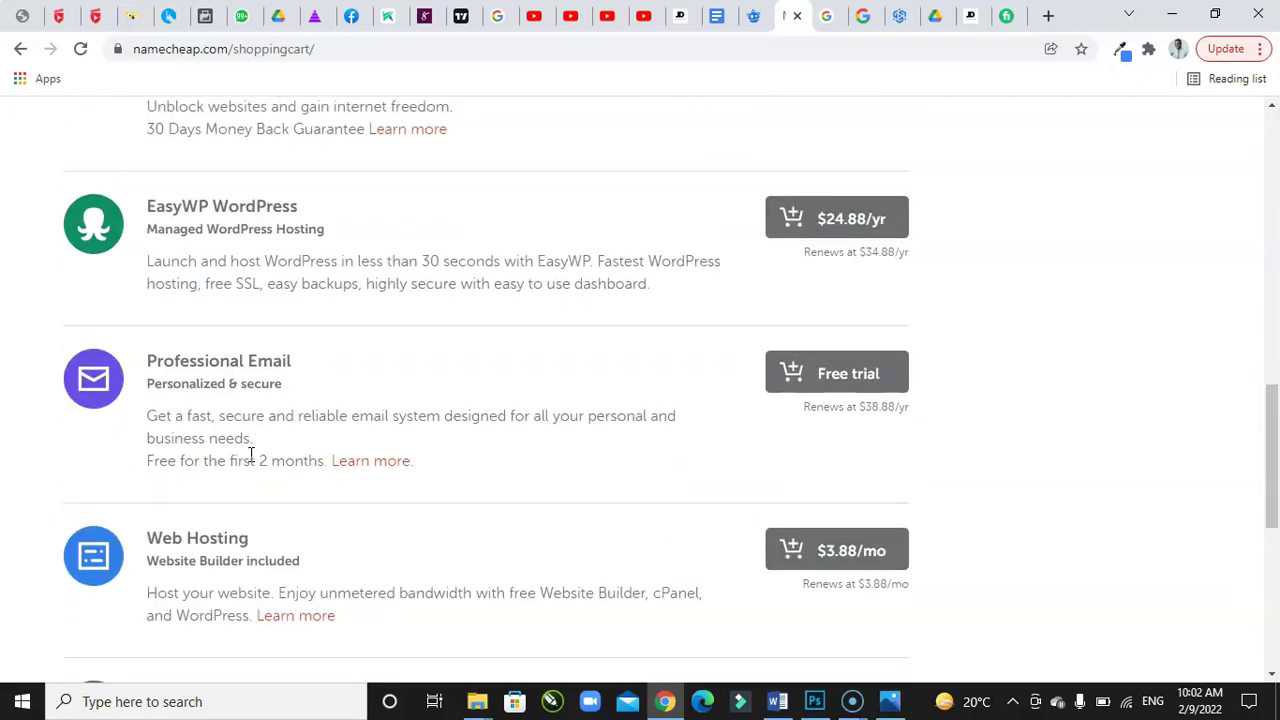
scroll(251, 452, down, 2)
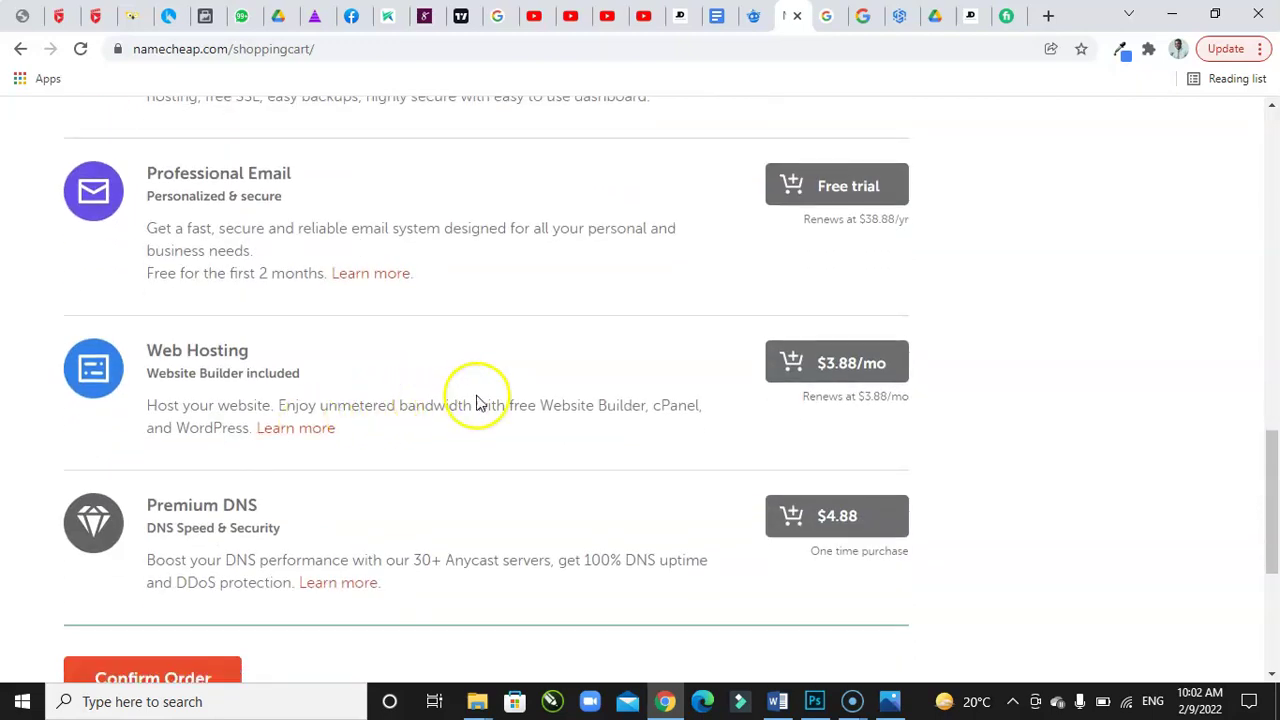
click(876, 378)
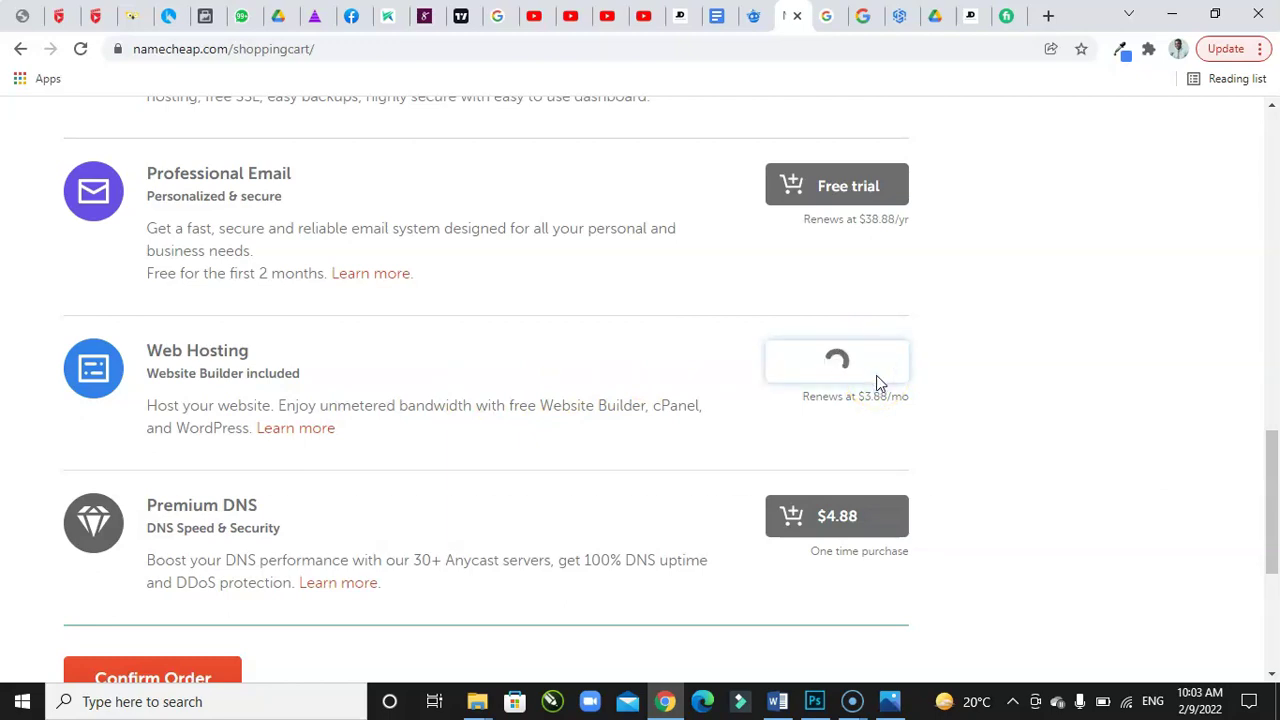
scroll(497, 443, down, 1)
scroll(497, 443, down, 1)
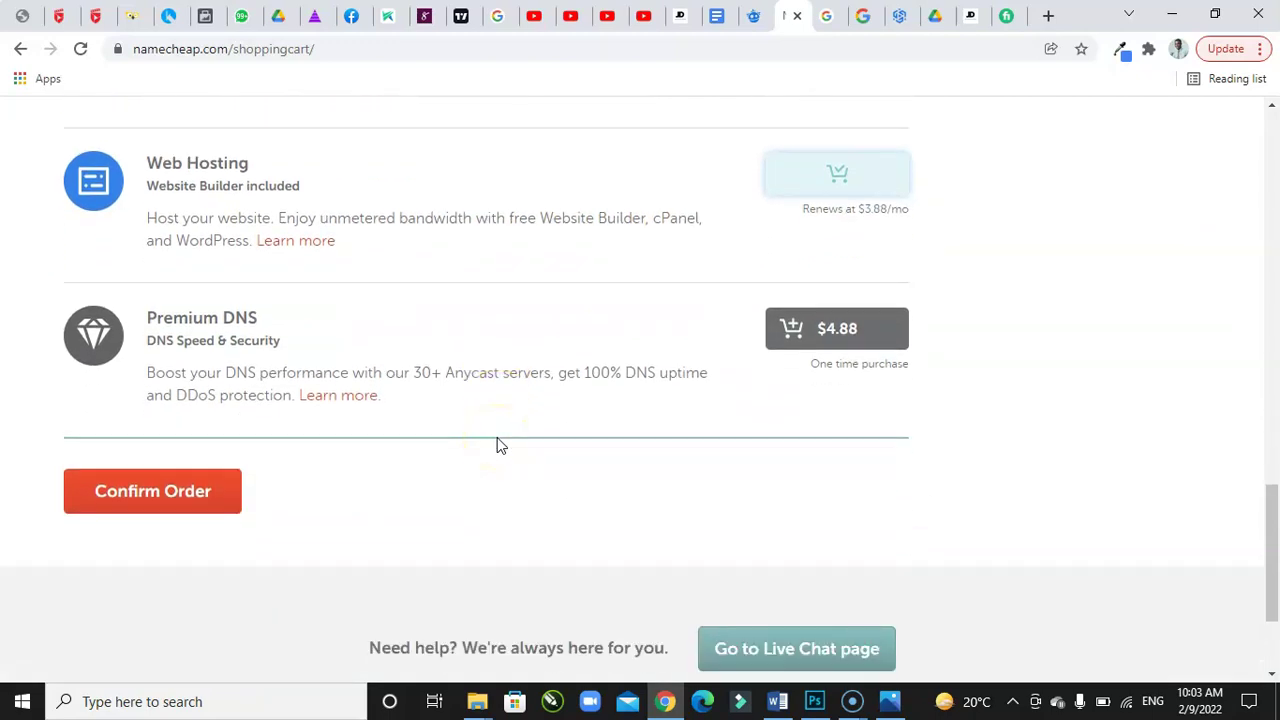
scroll(586, 406, up, 4)
scroll(588, 407, down, 2)
scroll(588, 407, down, 1)
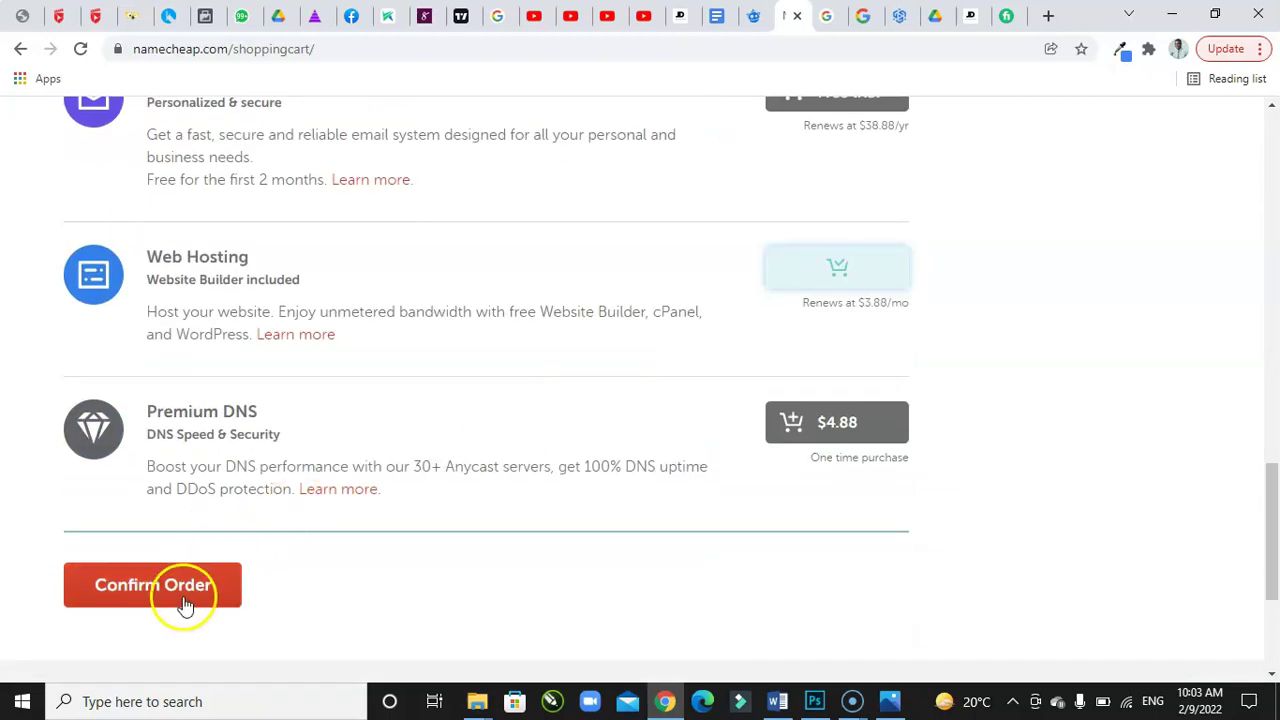
Step: Confirm the cart and look over the payment step's details
click(180, 597)
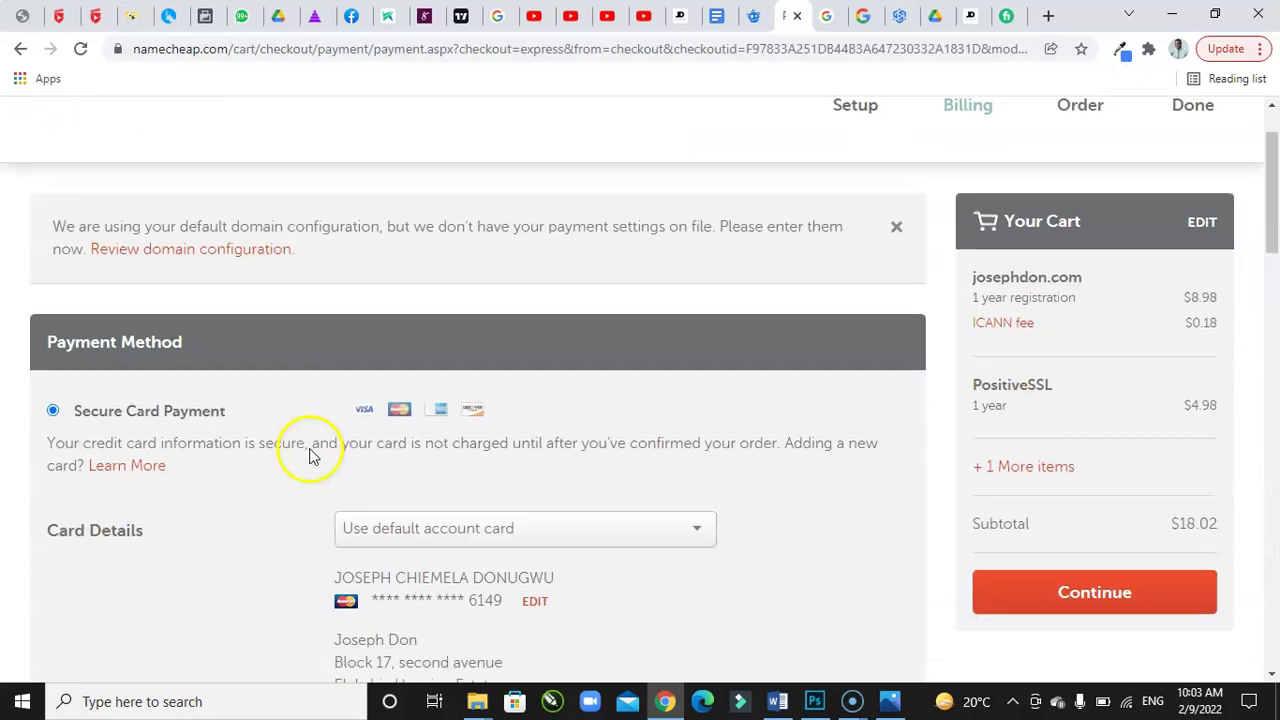
scroll(306, 457, down, 1)
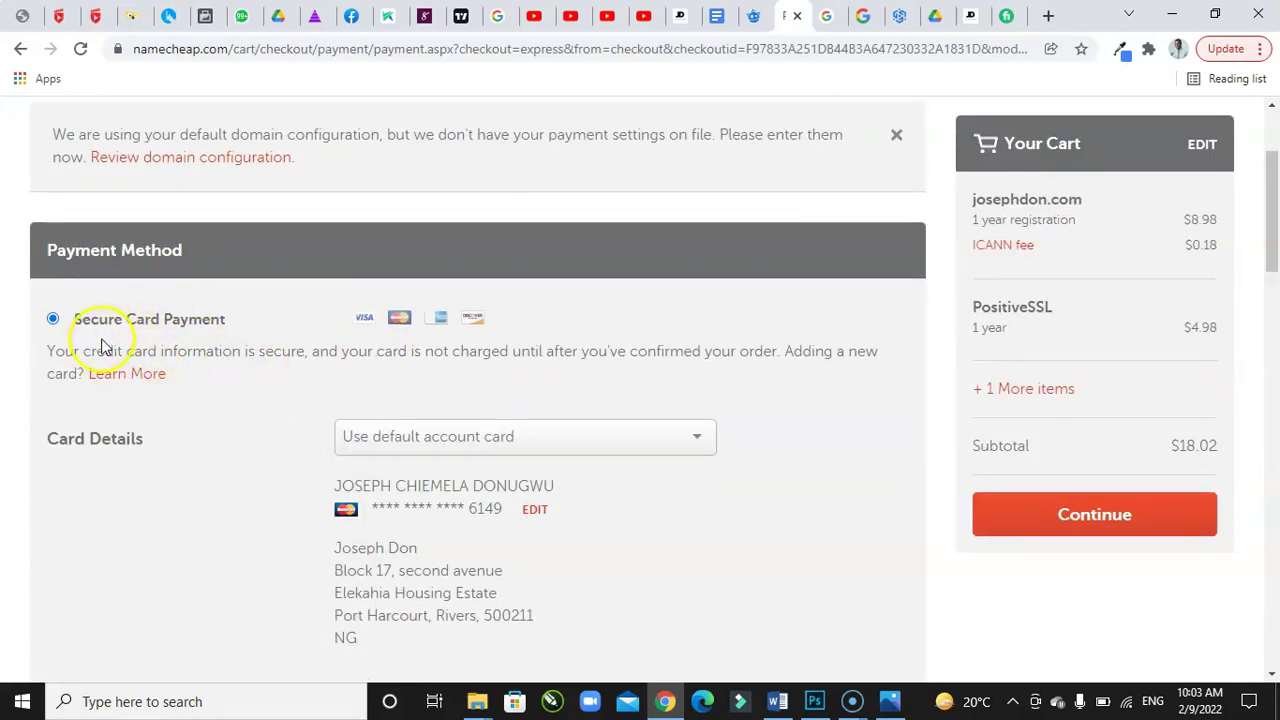
scroll(110, 343, down, 2)
scroll(203, 437, down, 1)
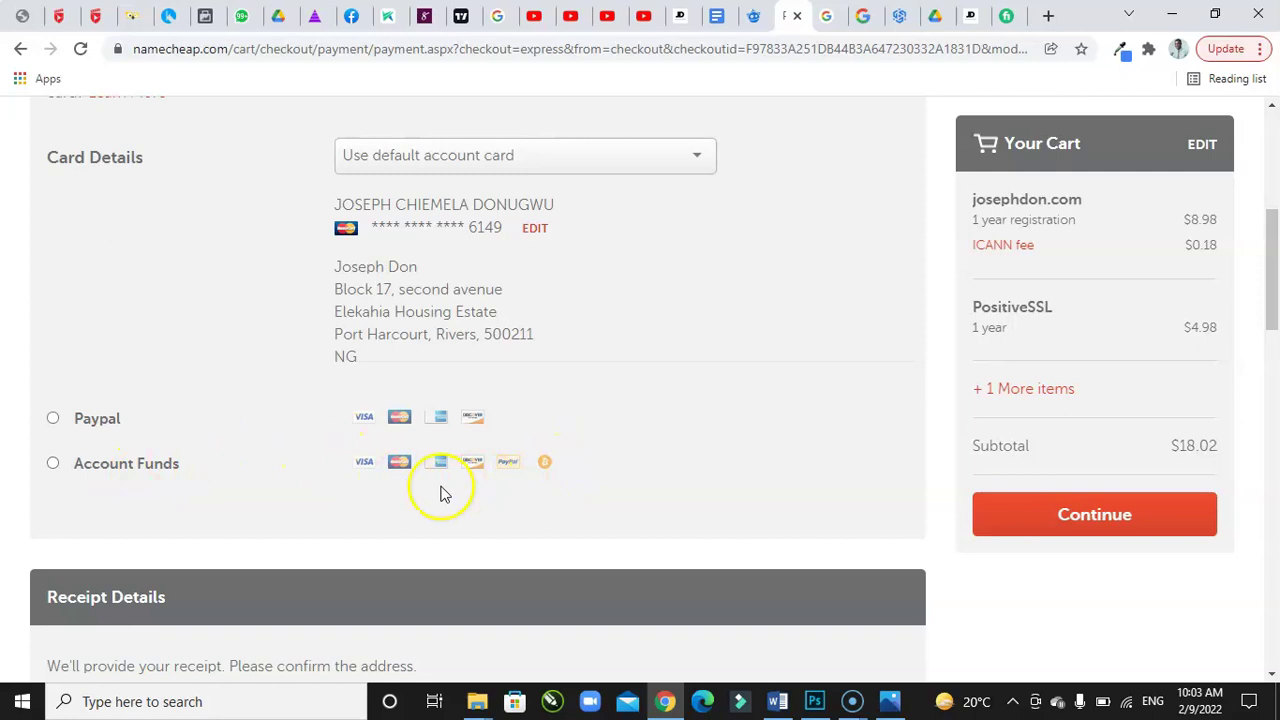
scroll(182, 549, down, 1)
scroll(170, 545, down, 2)
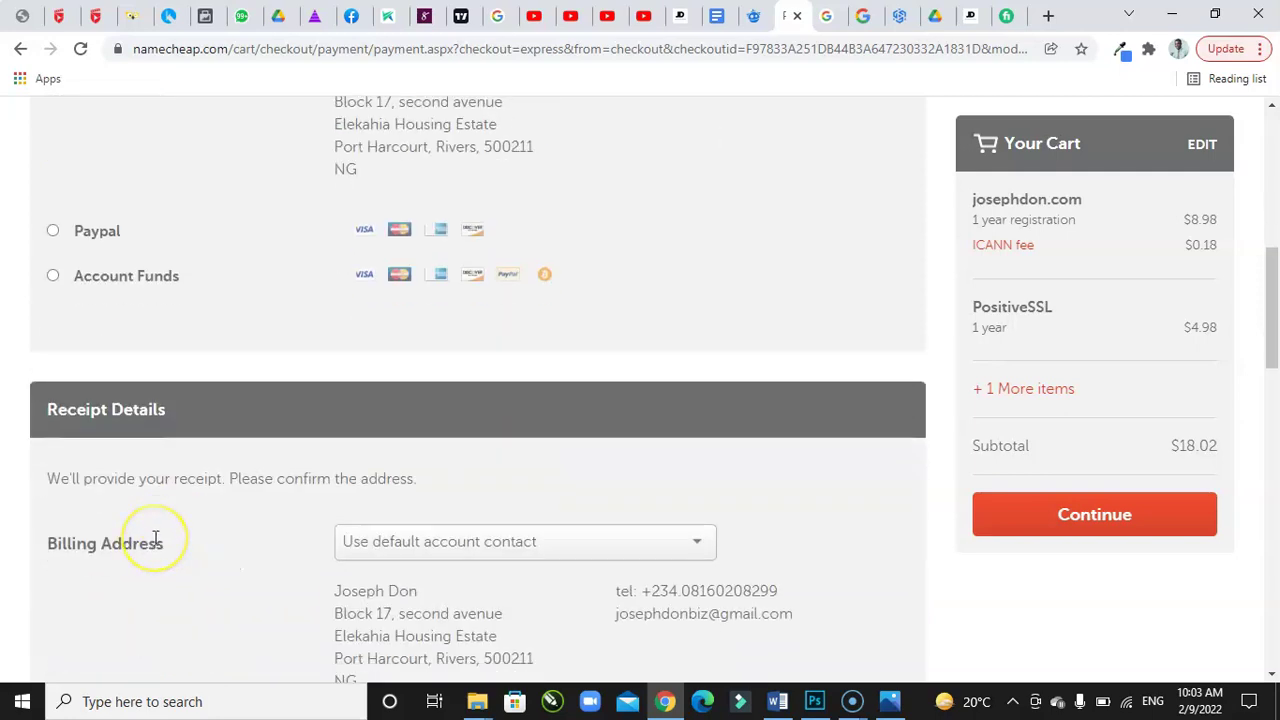
scroll(156, 540, down, 2)
scroll(590, 472, down, 1)
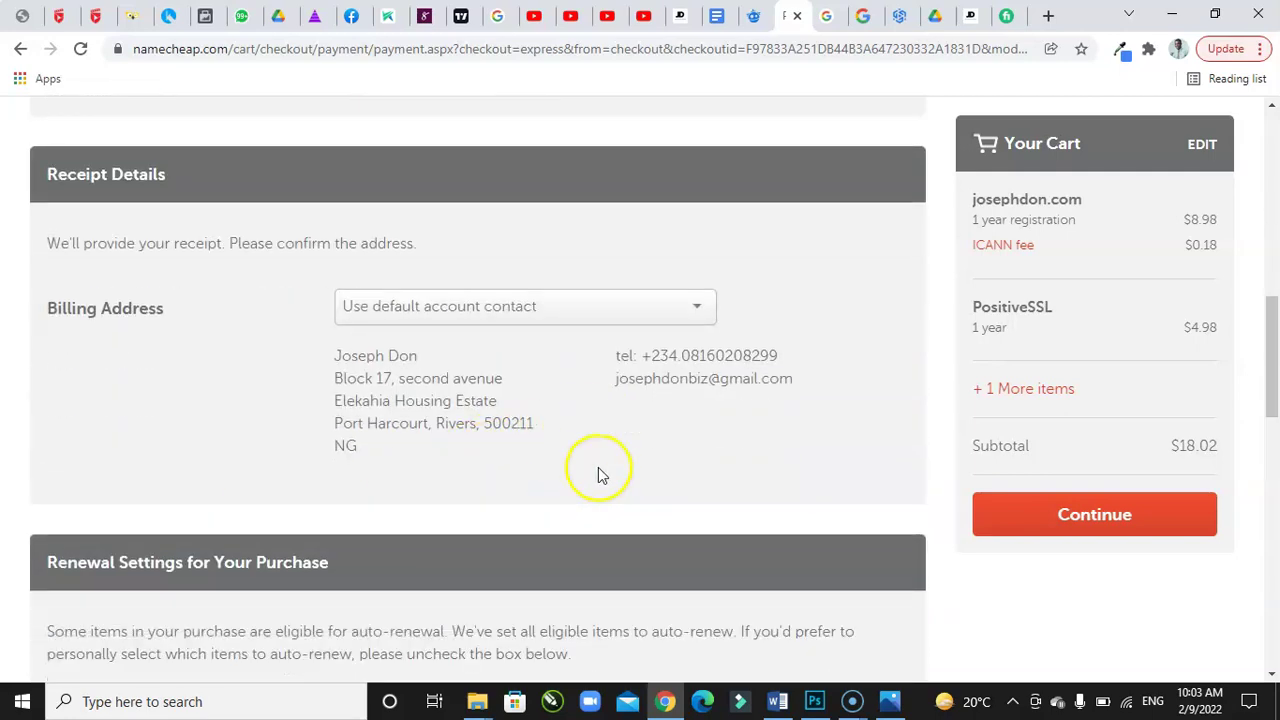
scroll(598, 467, down, 2)
scroll(500, 457, down, 2)
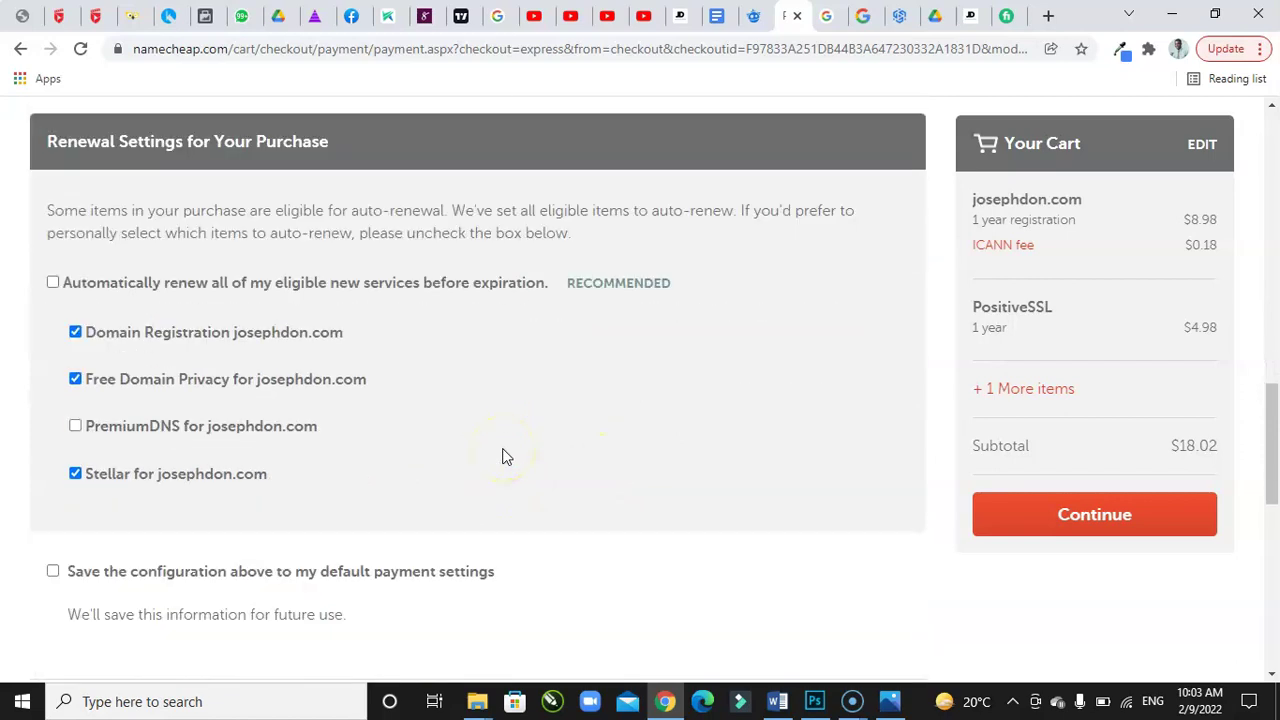
scroll(505, 457, down, 3)
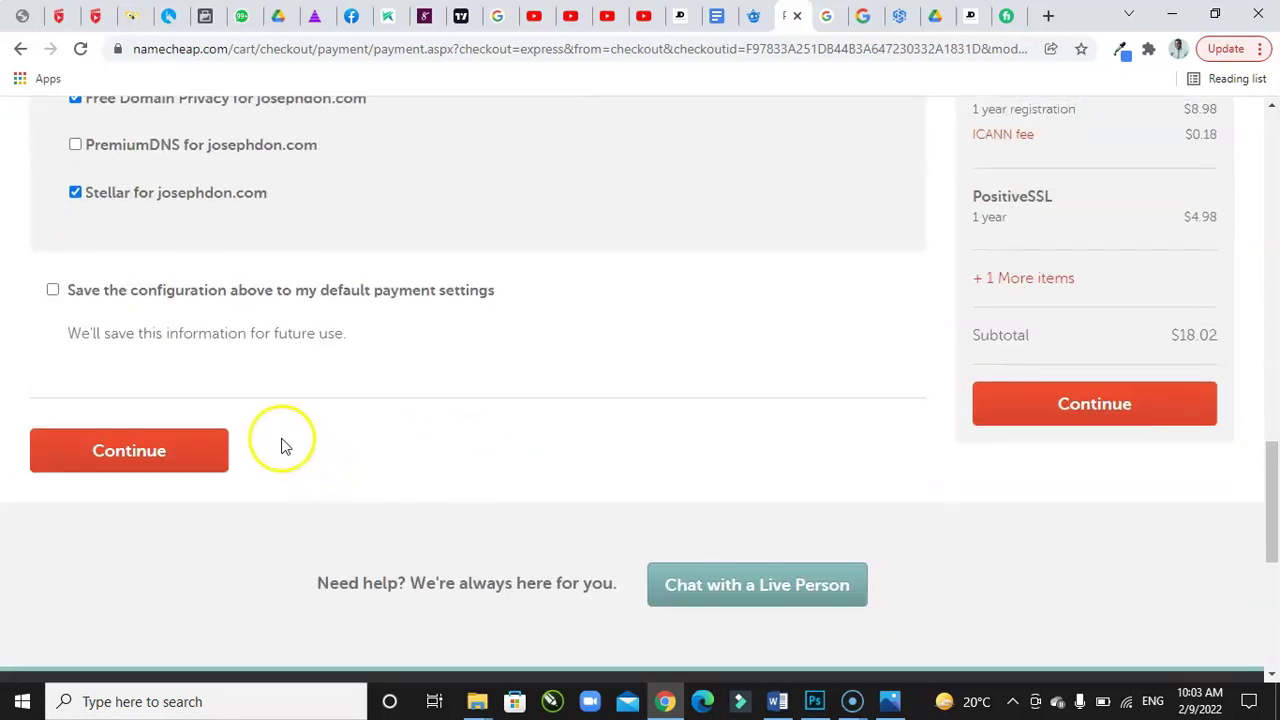
scroll(1127, 313, up, 3)
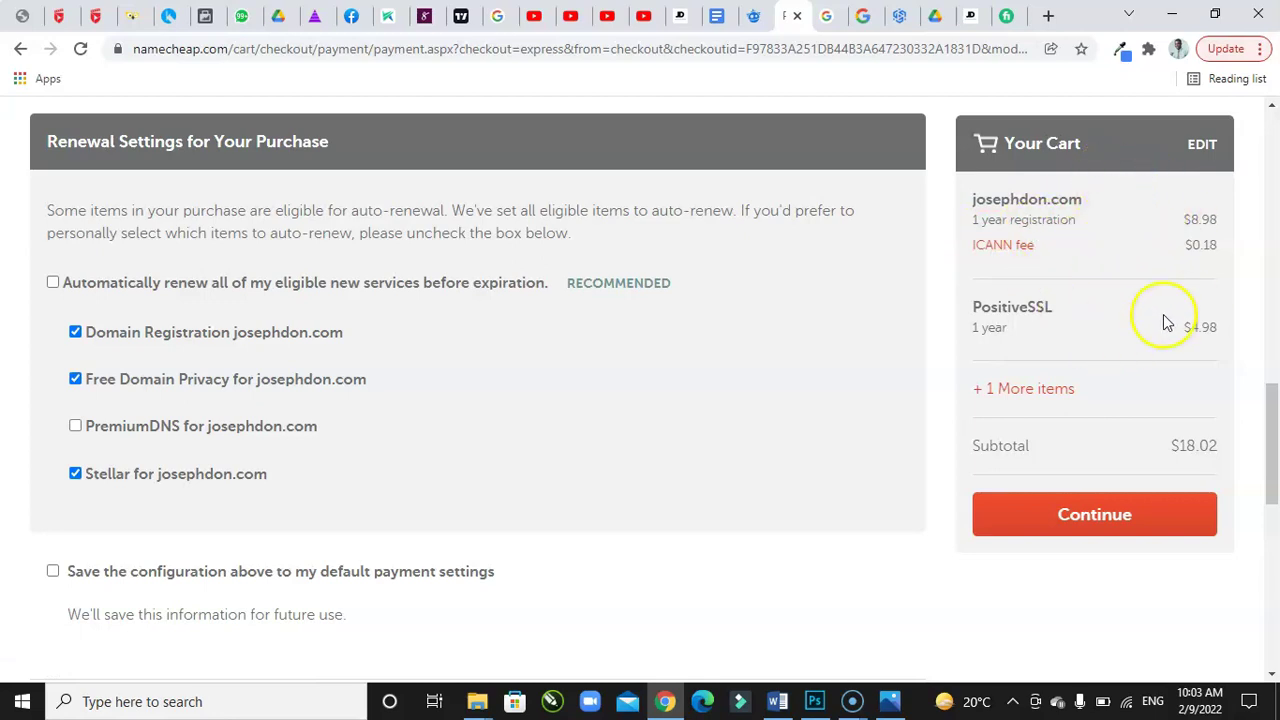
Step: Reveal Stellar hosting ($3.88, one month) in Your Cart and continue
click(1016, 392)
scroll(1042, 385, down, 2)
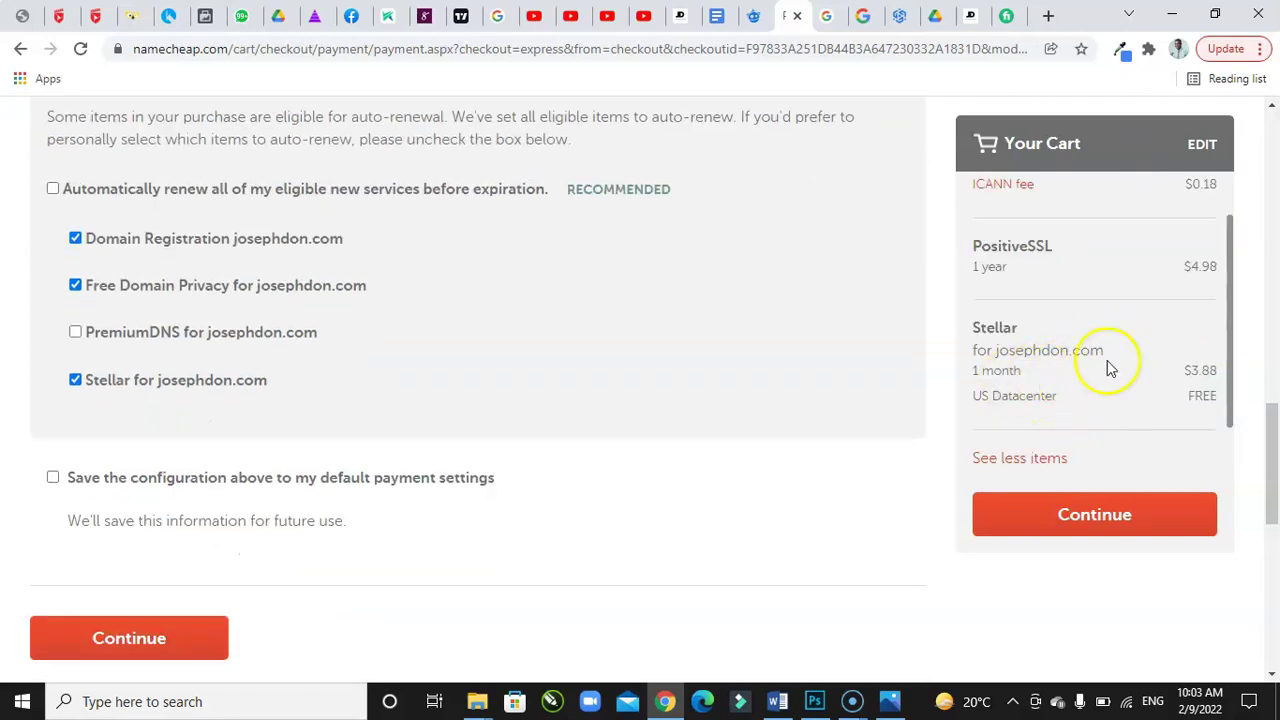
click(1095, 515)
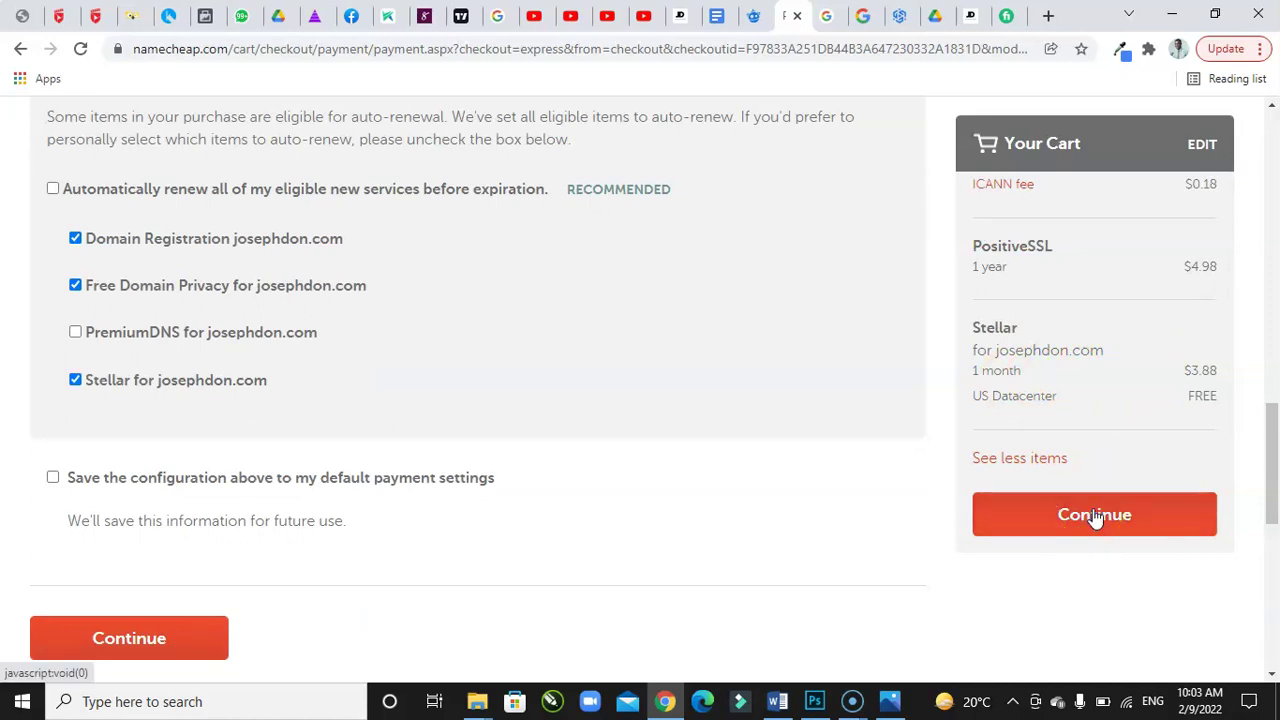
Step: Move to Order Review and agree to the Terms of Service
click(1095, 515)
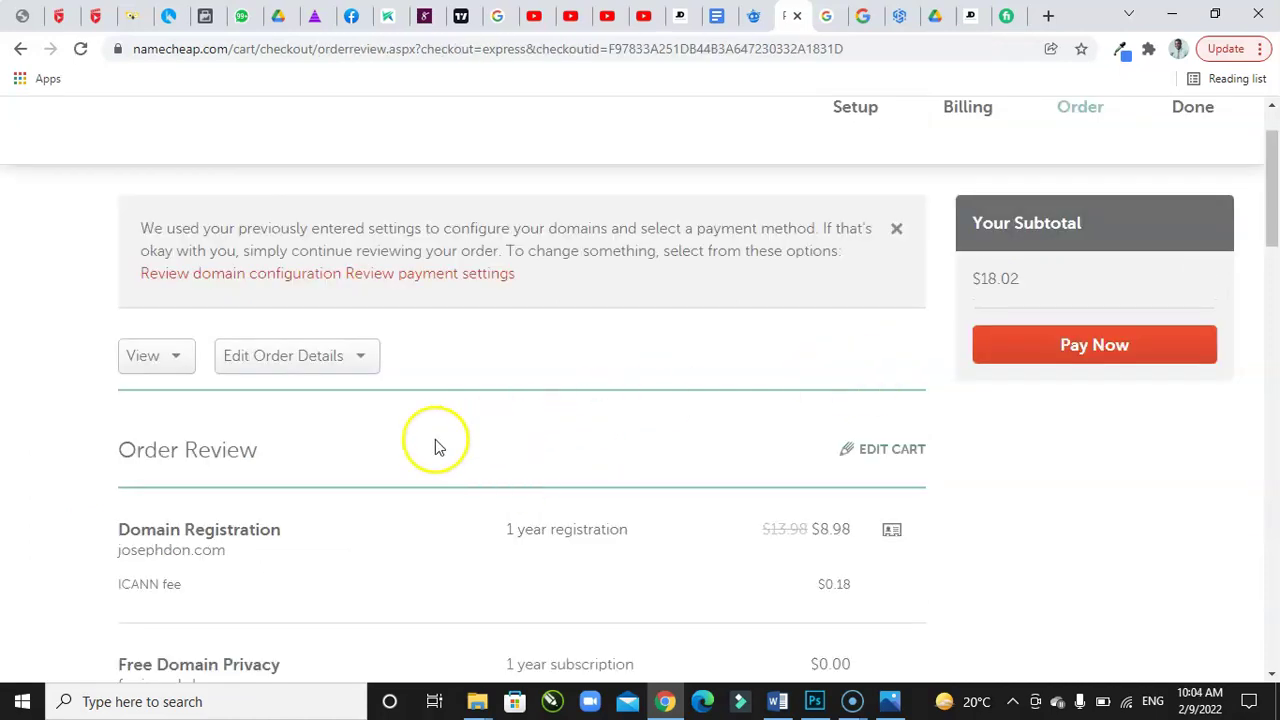
scroll(435, 447, down, 2)
scroll(429, 383, down, 4)
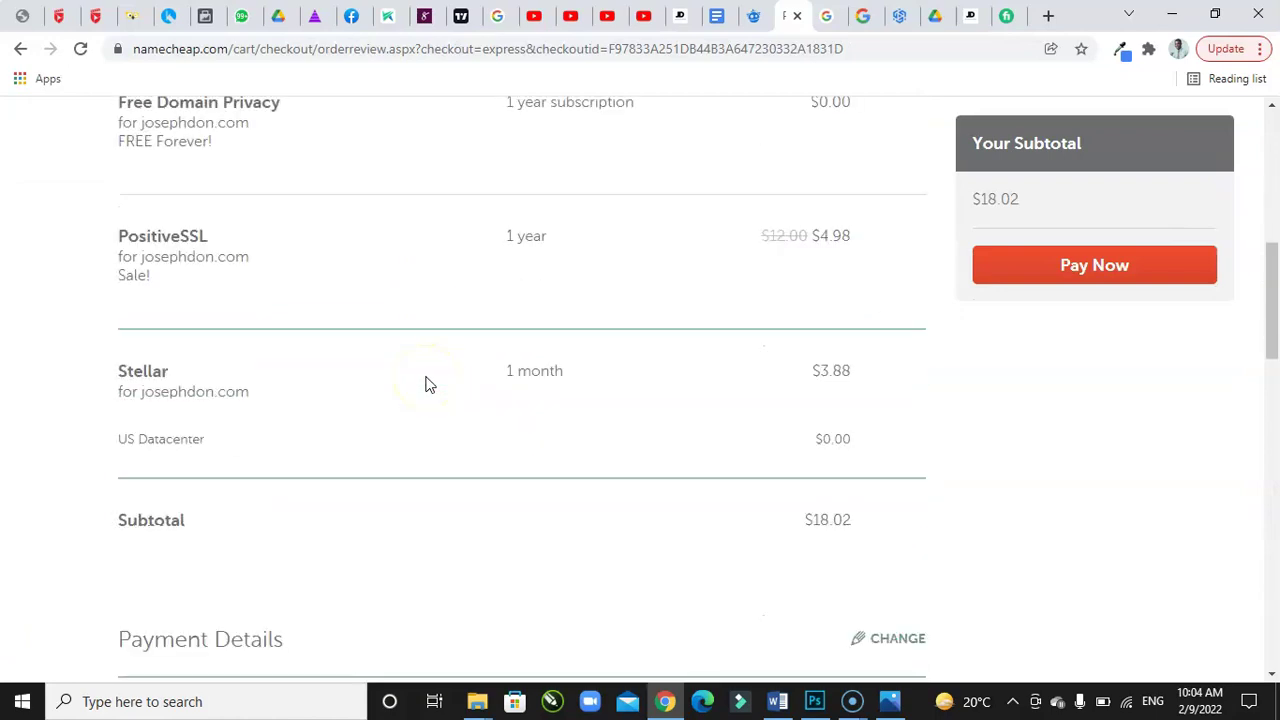
scroll(425, 385, down, 5)
scroll(435, 485, down, 1)
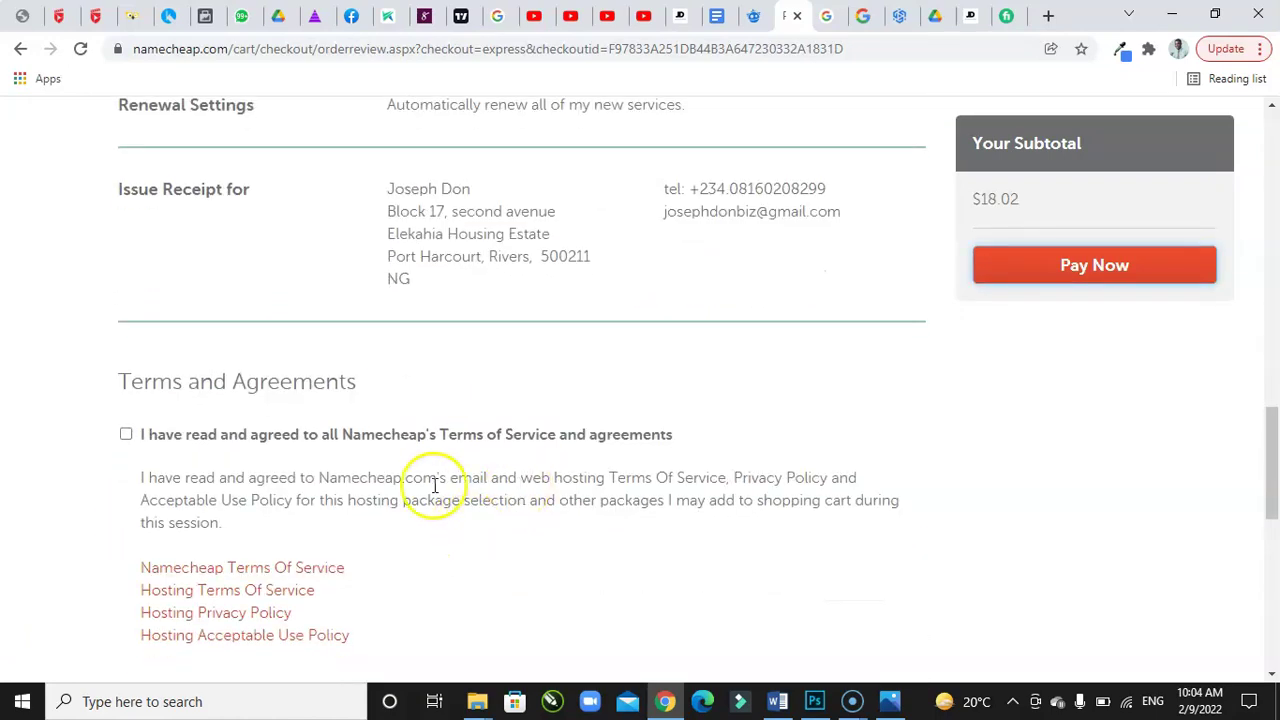
scroll(680, 425, down, 1)
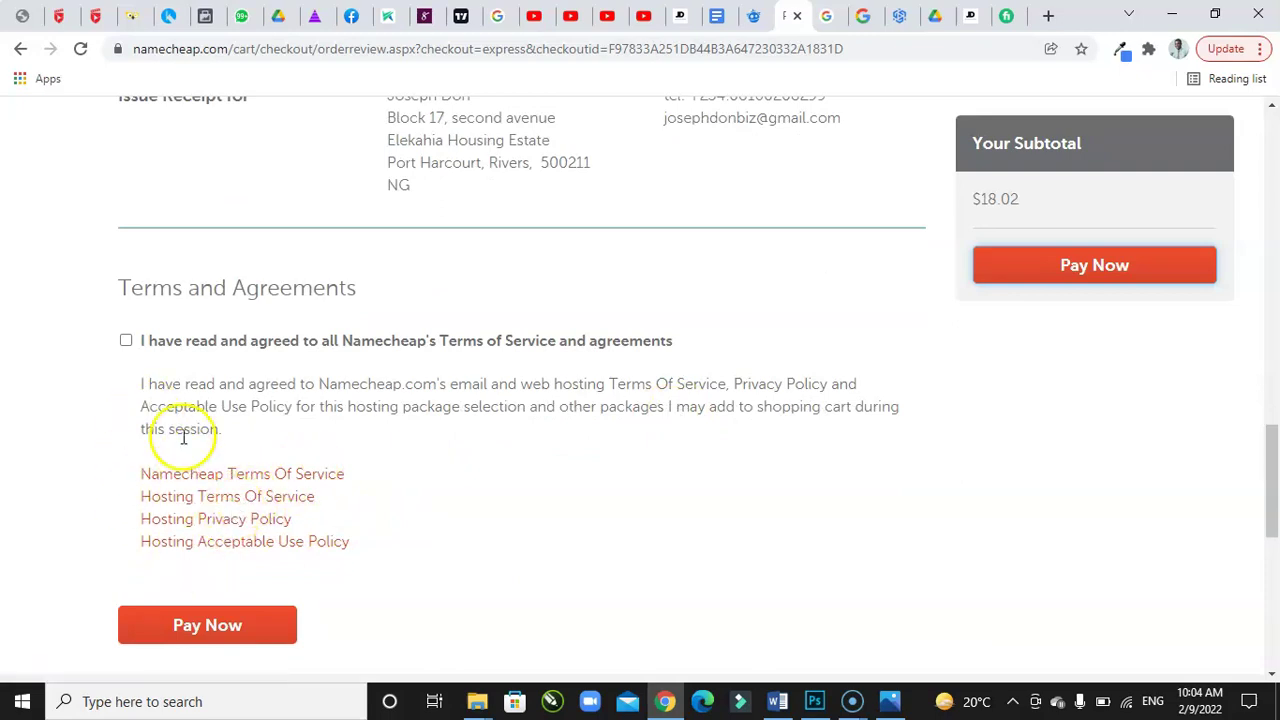
click(125, 341)
Step: Submit payment for the $18.02 order with Pay Now
scroll(357, 400, up, 3)
scroll(360, 405, down, 3)
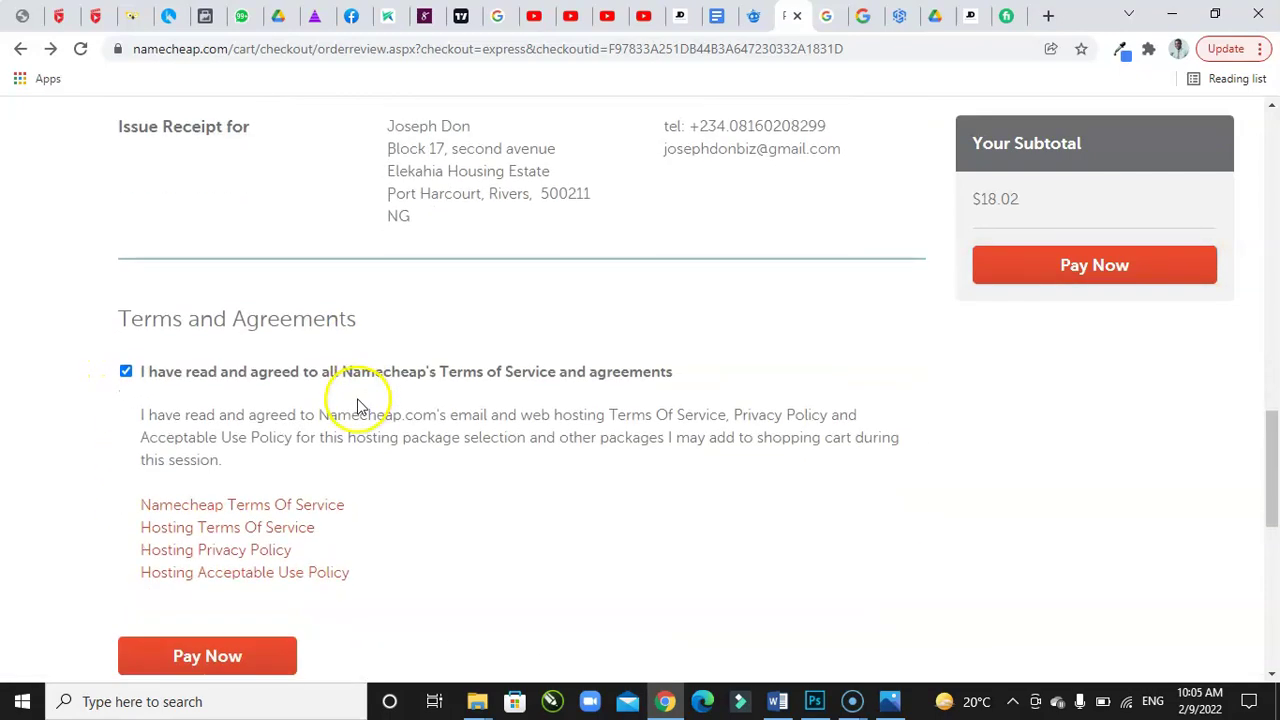
scroll(330, 370, up, 5)
scroll(314, 346, up, 5)
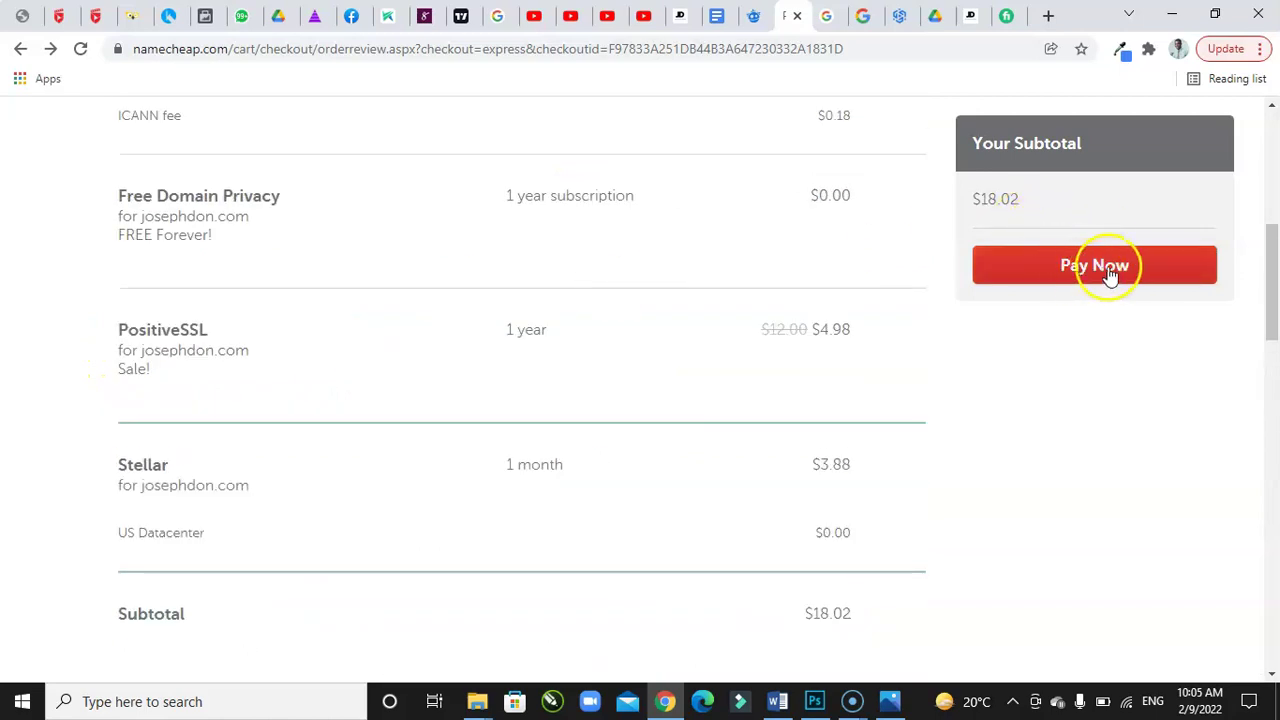
scroll(1110, 275, up, 6)
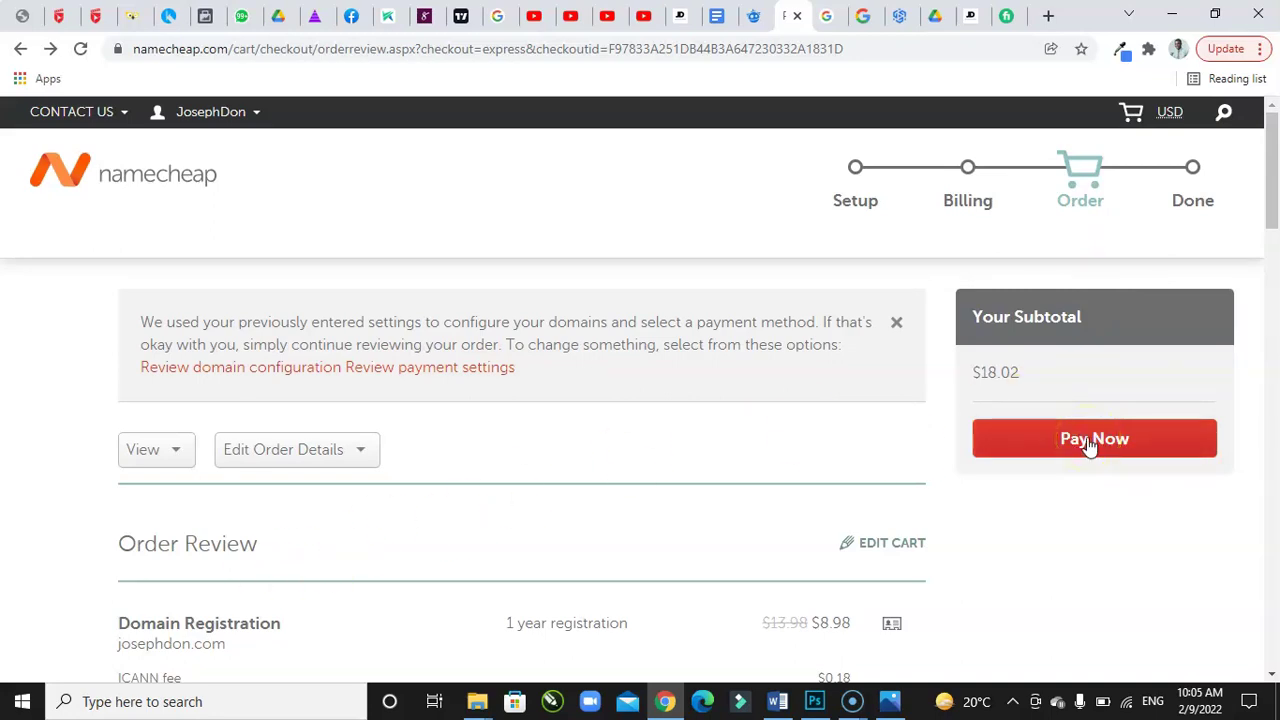
click(1090, 445)
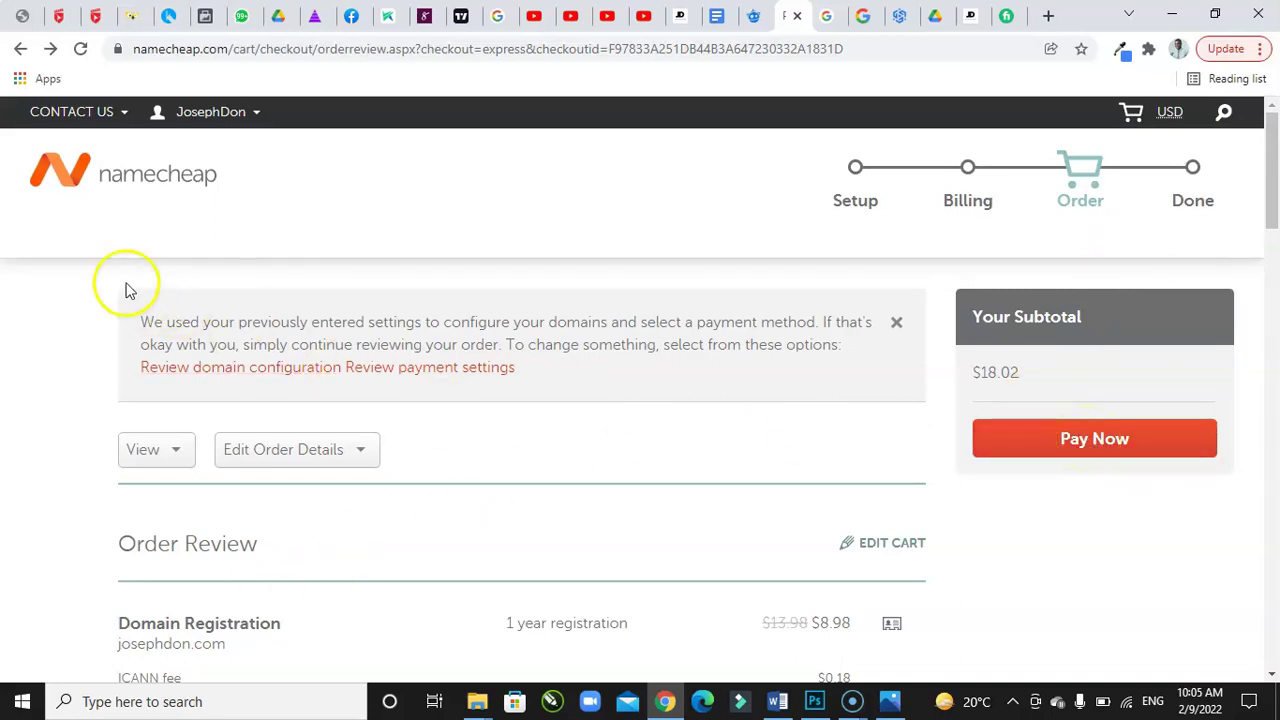
Step: Open Account > Dashboard and scroll through the Recently Active domains list
click(72, 178)
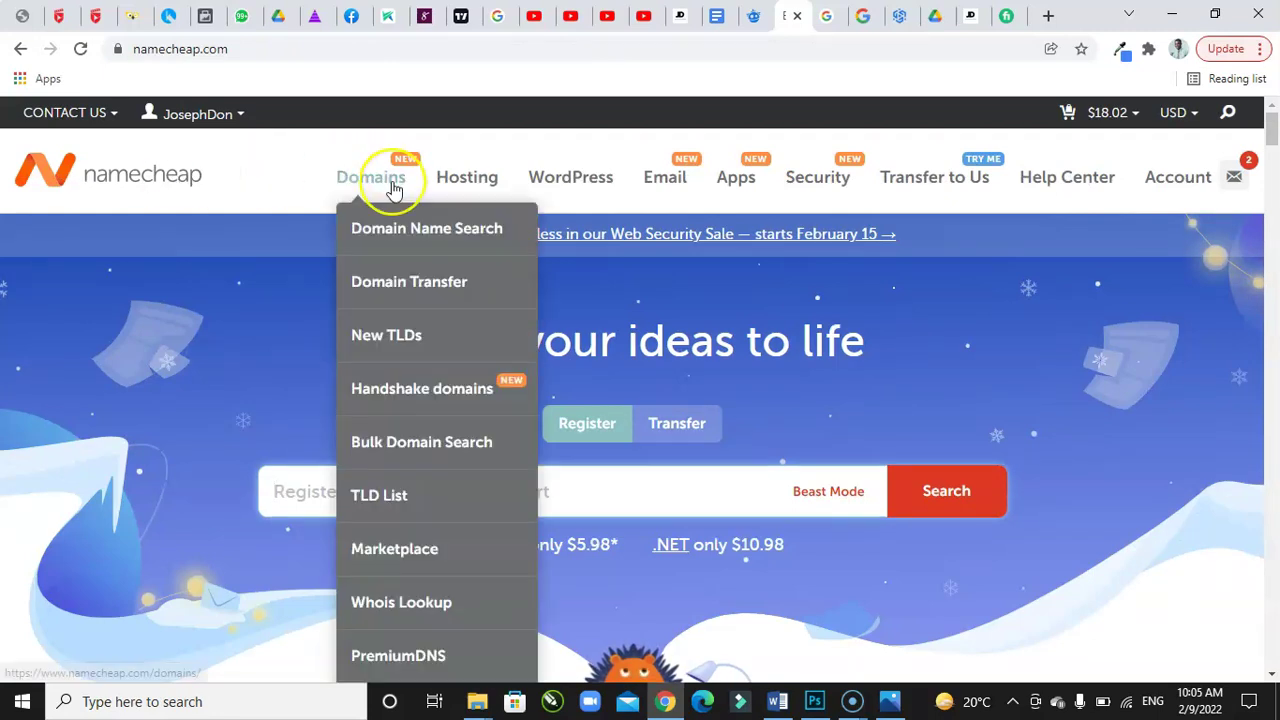
mouse_move(1177, 177)
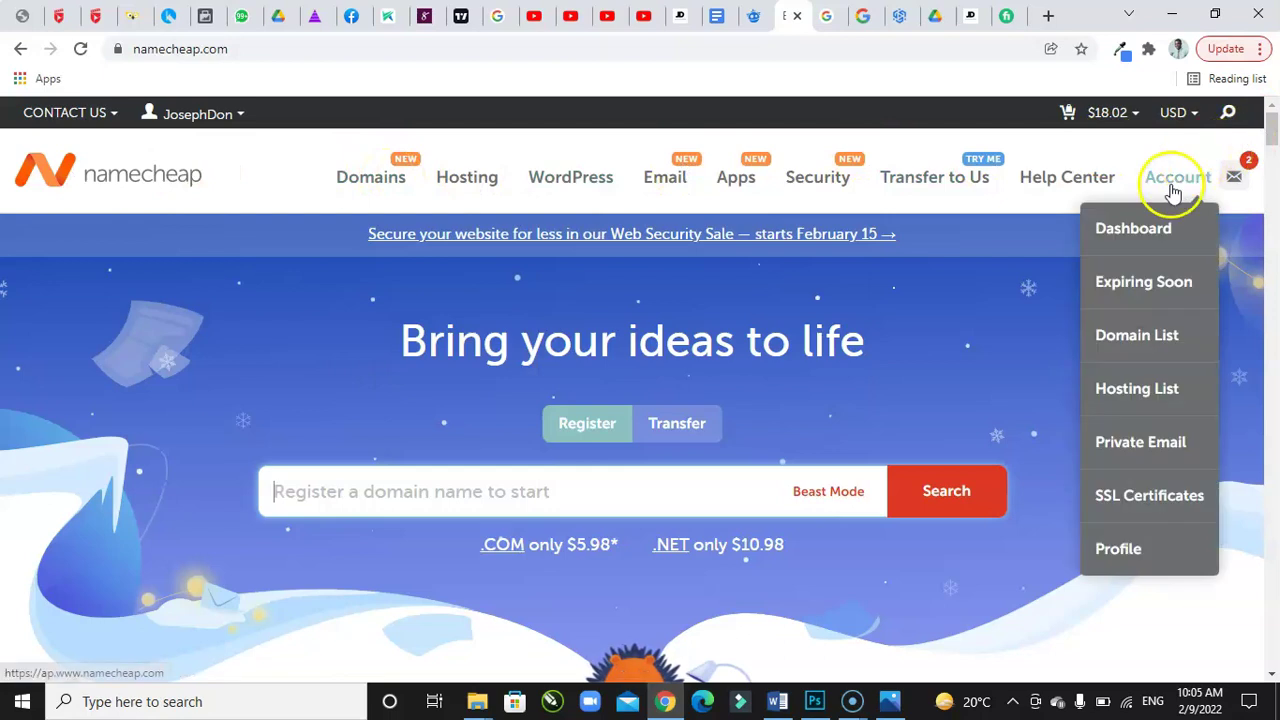
click(1147, 224)
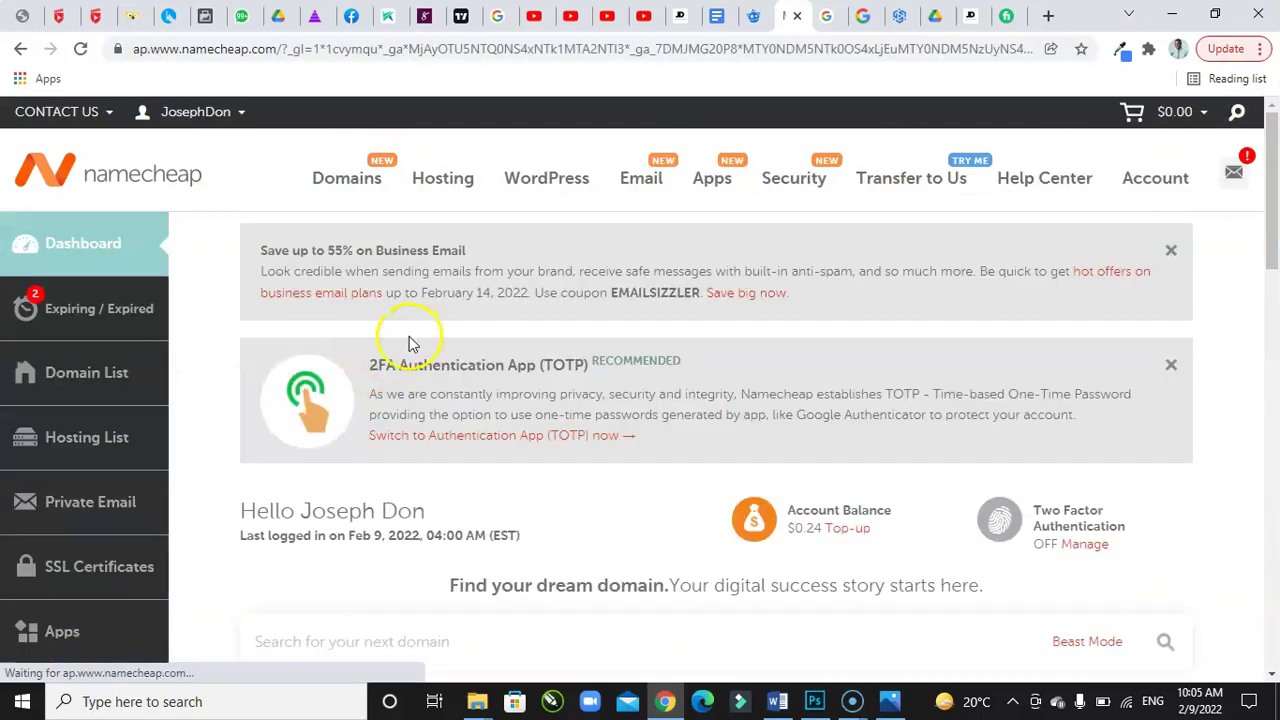
scroll(614, 400, down, 3)
scroll(626, 420, down, 1)
scroll(624, 380, down, 1)
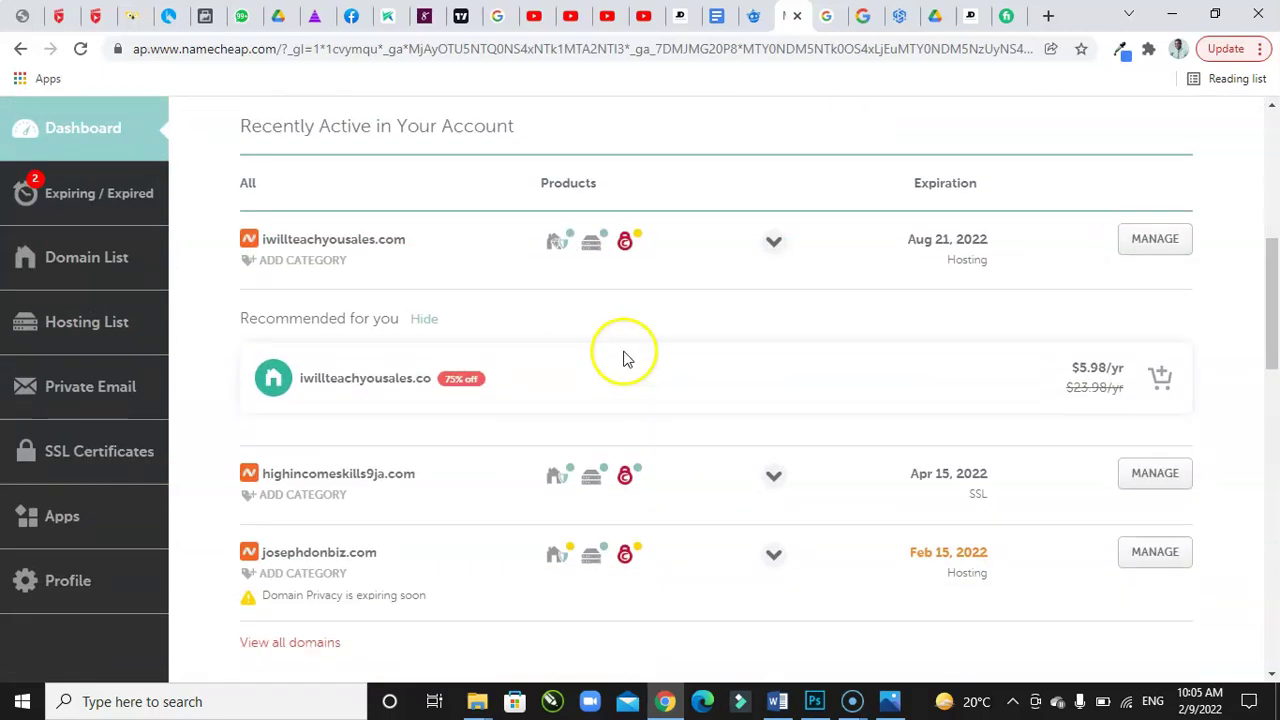
scroll(312, 278, down, 1)
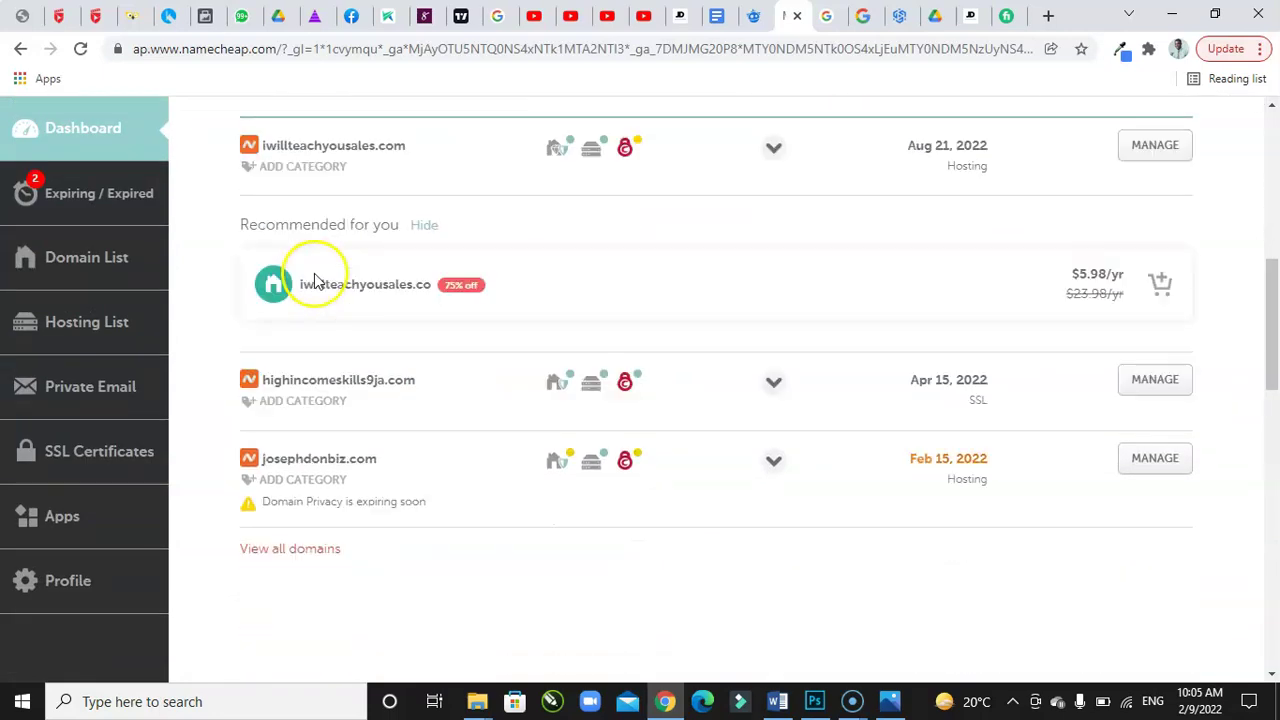
scroll(310, 278, down, 1)
scroll(447, 288, down, 1)
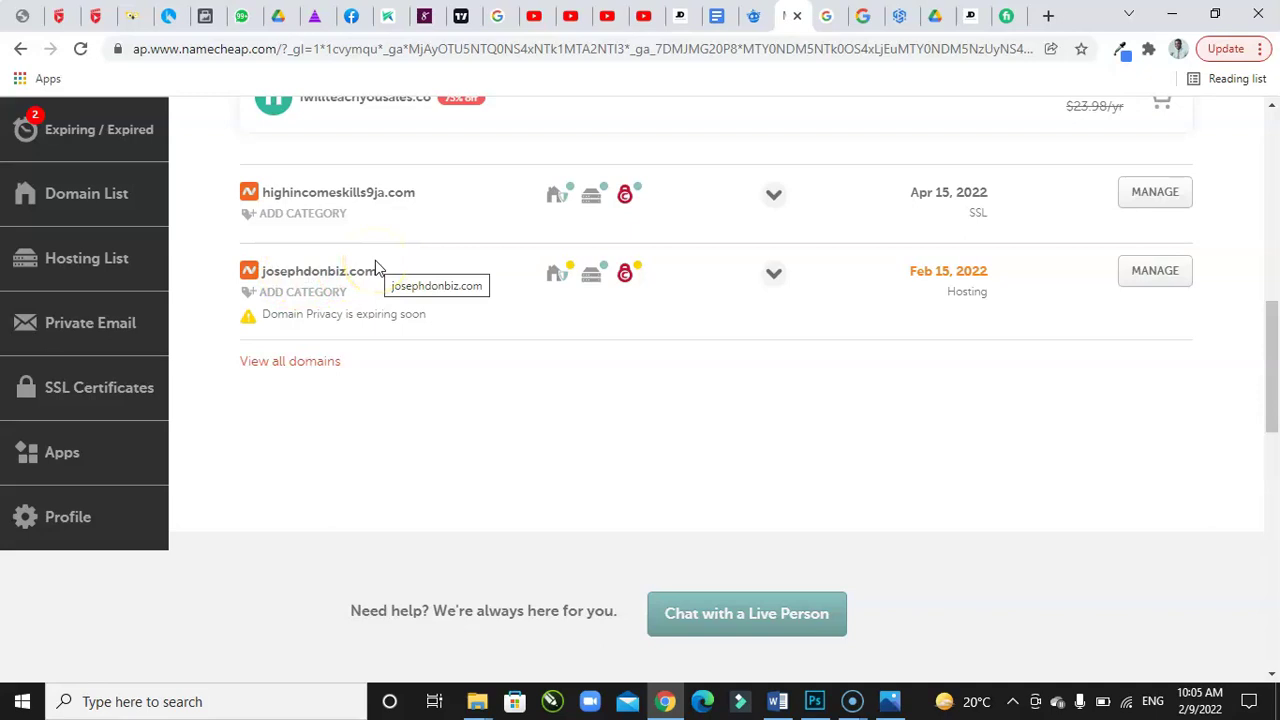
scroll(375, 260, up, 10)
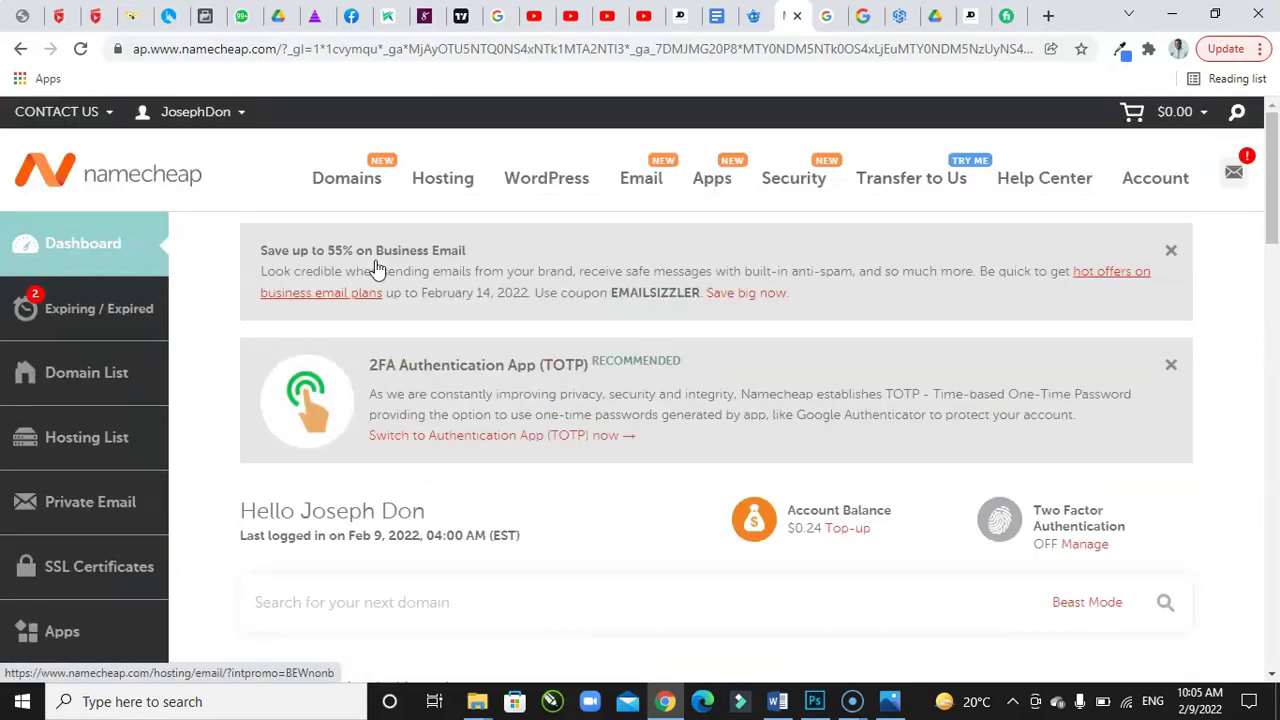
click(515, 132)
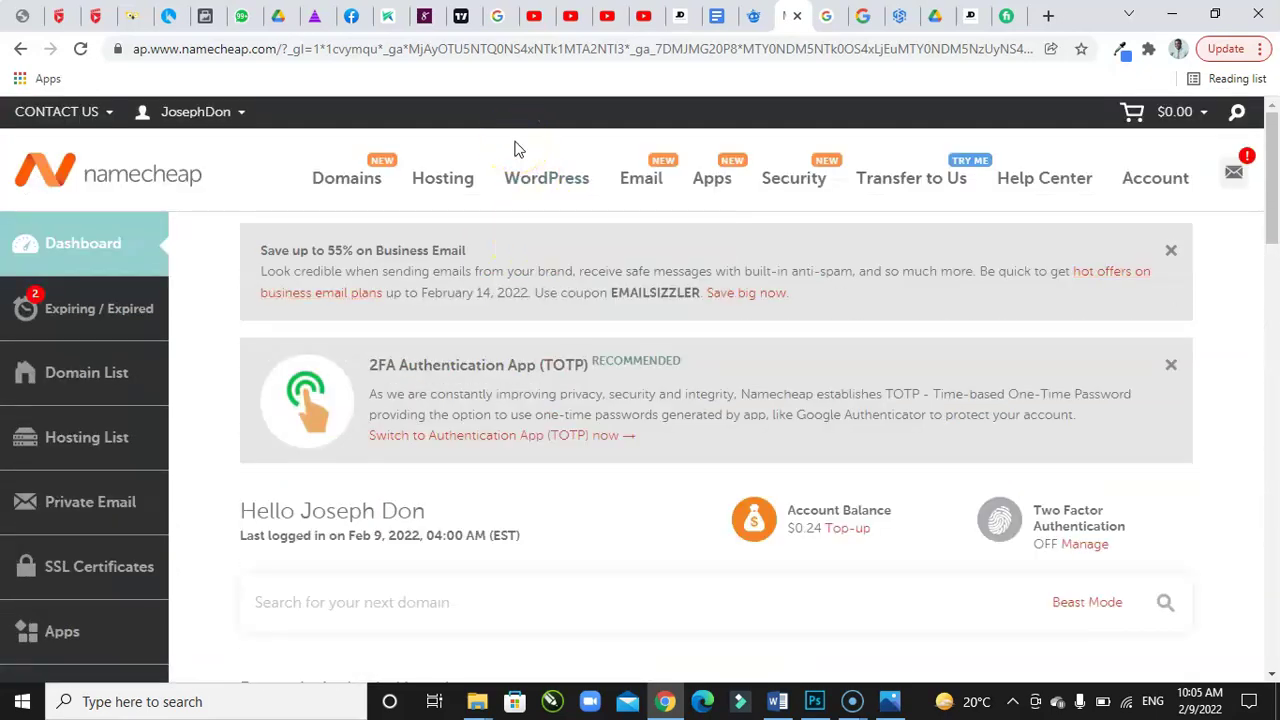